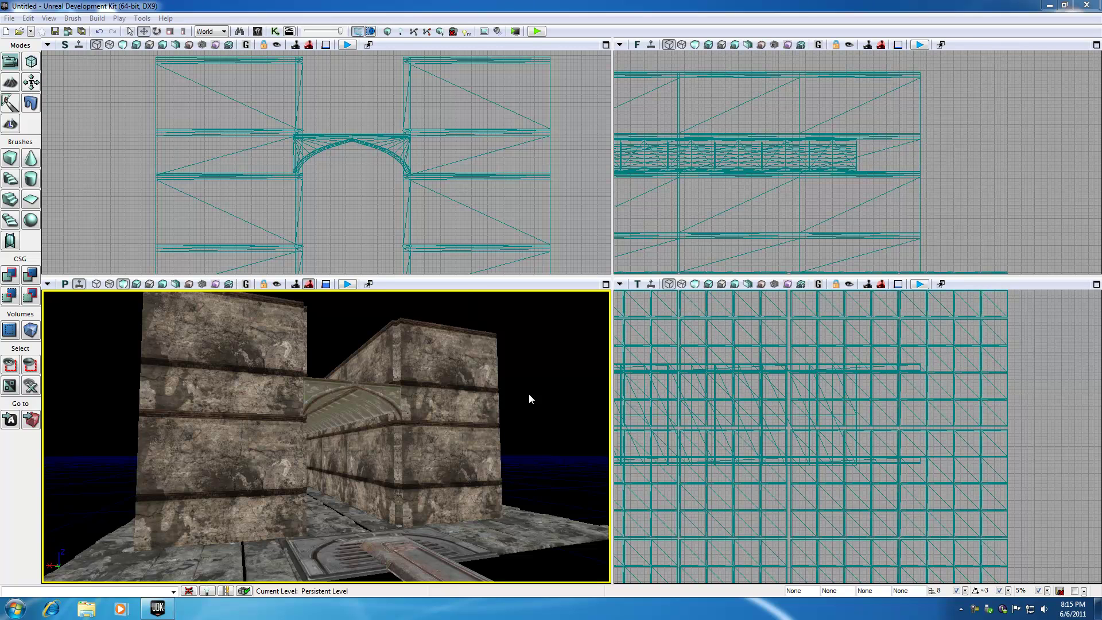
Step: Examine the two stone towers and the vaulted passage between them from several viewpoints
mouse_move(528, 394)
left_mouse_down()
mouse_move(531, 344)
mouse_move(528, 404)
mouse_move(534, 373)
mouse_move(521, 399)
mouse_move(529, 376)
mouse_move(529, 394)
left_mouse_up()
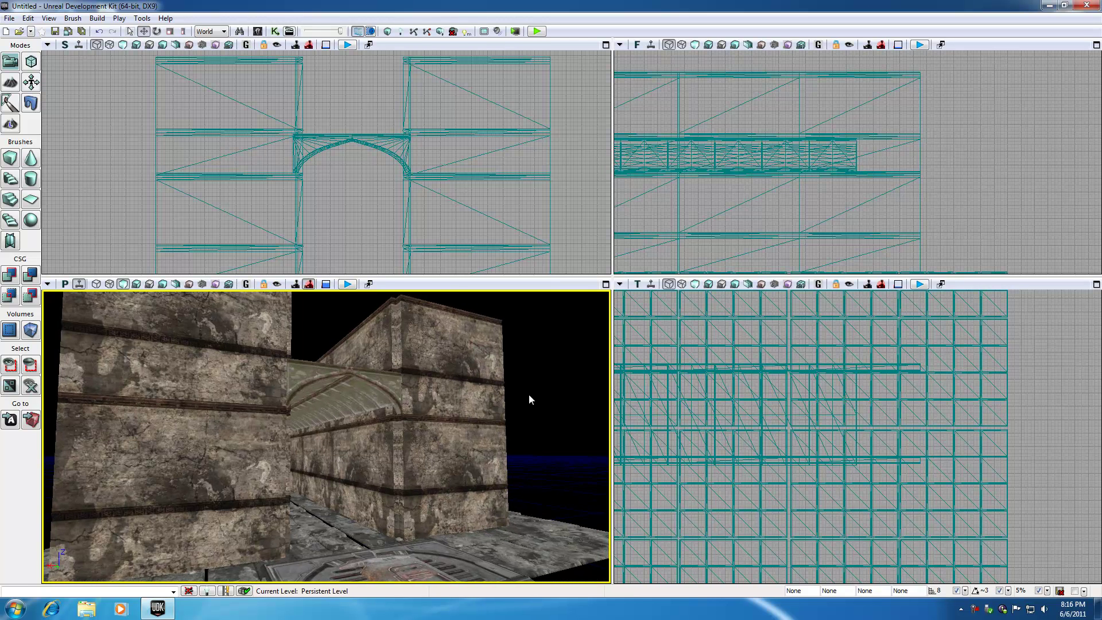
left_click_drag(525, 400, 525, 378)
mouse_move(426, 450)
left_mouse_down()
mouse_move(439, 445)
mouse_move(426, 429)
left_mouse_up()
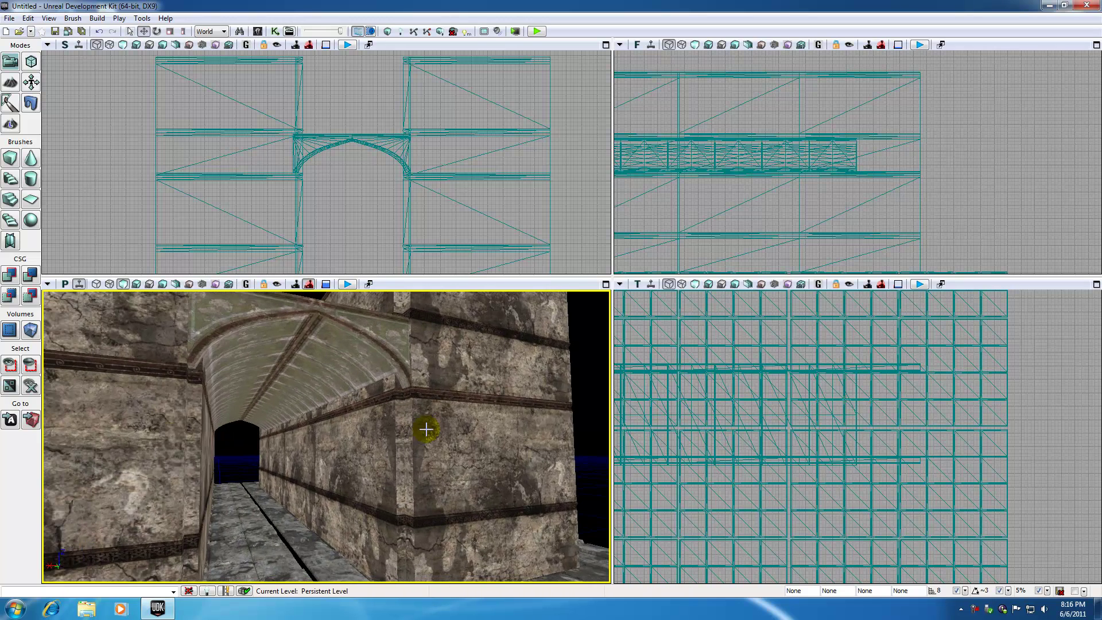
left_click(244, 419)
left_click(271, 359)
left_click(250, 438)
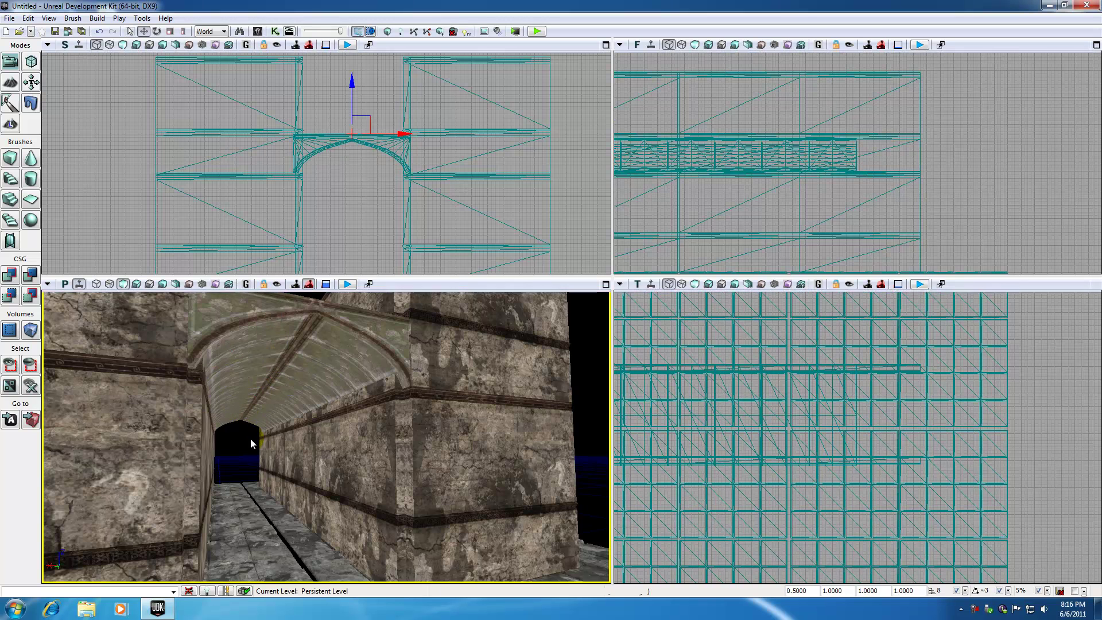
mouse_move(244, 446)
left_mouse_down()
mouse_move(233, 434)
mouse_move(239, 460)
left_mouse_up()
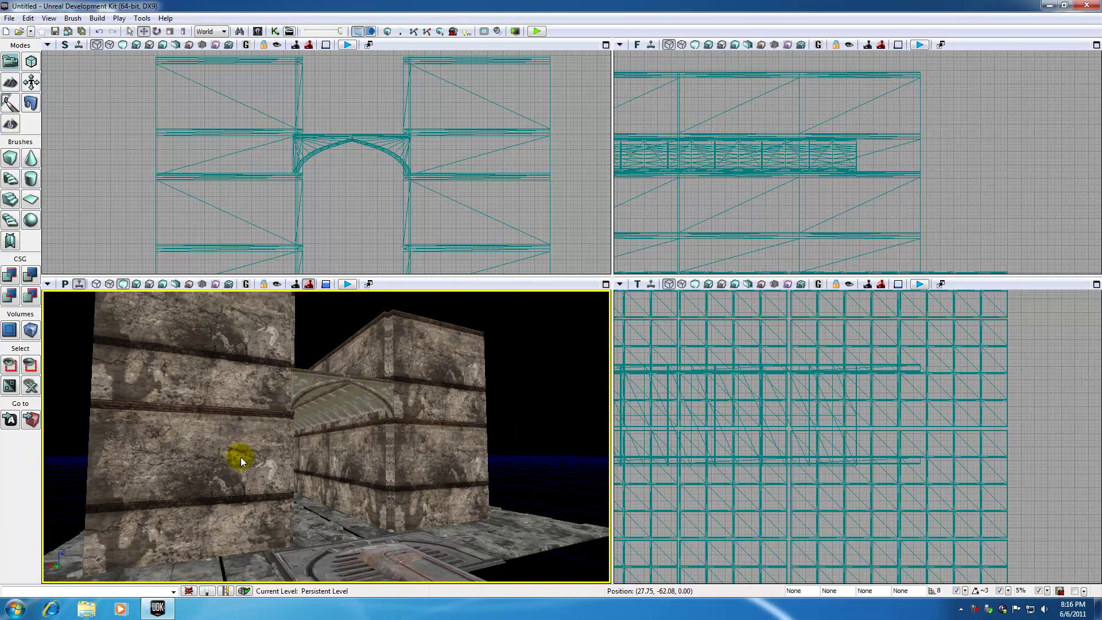
left_click(224, 430)
left_click(449, 468)
Step: Search the static meshes in the Content Browser for "arch"
left_click(240, 31)
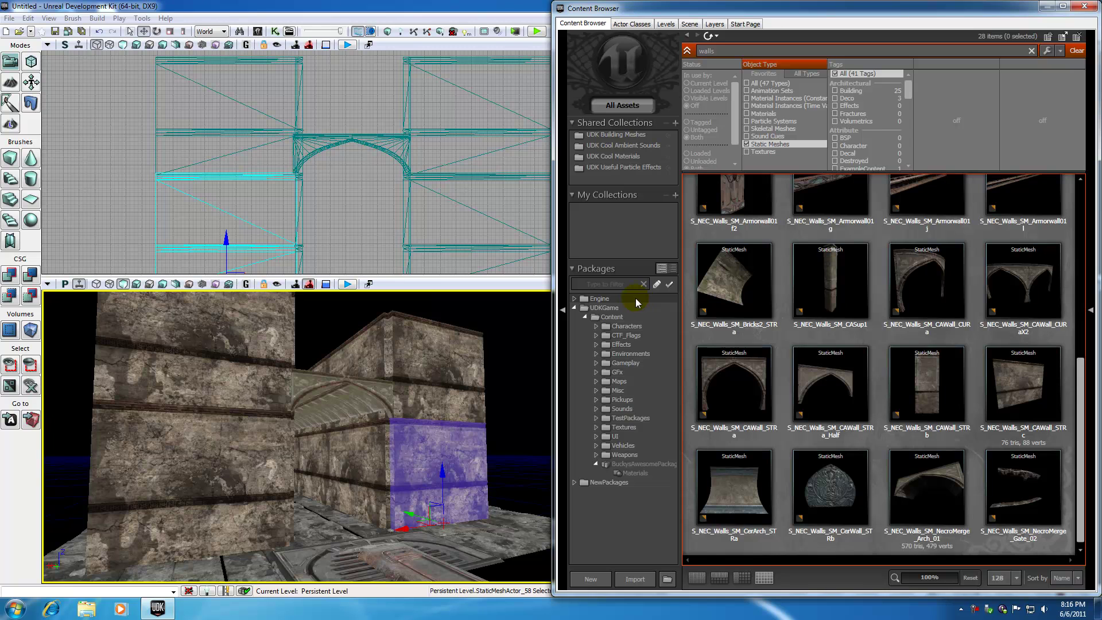
left_click(748, 52)
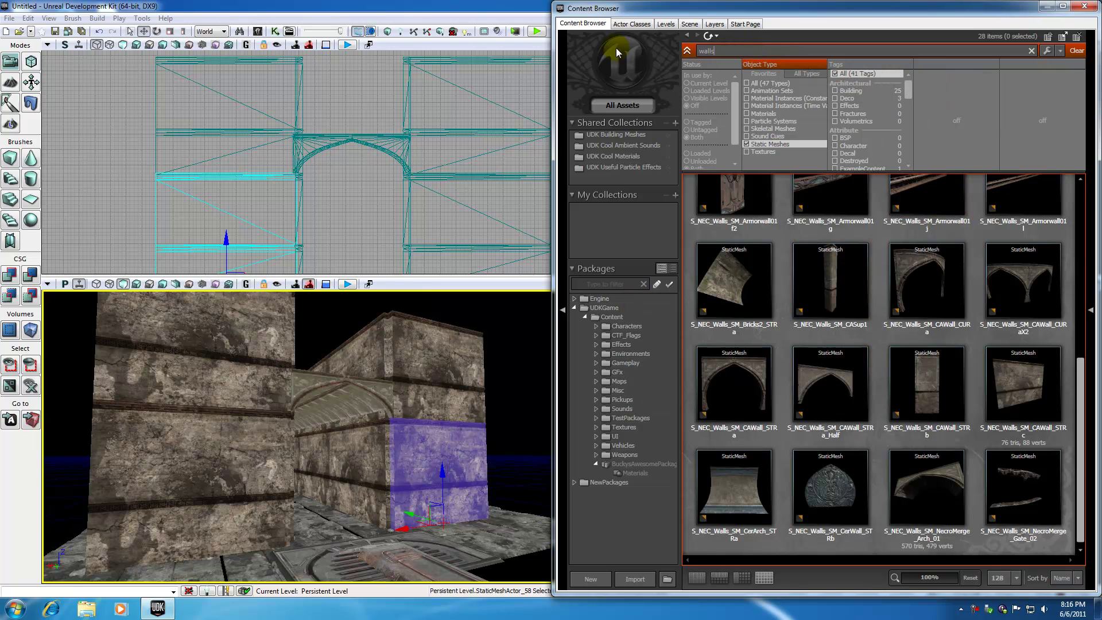
type("arch")
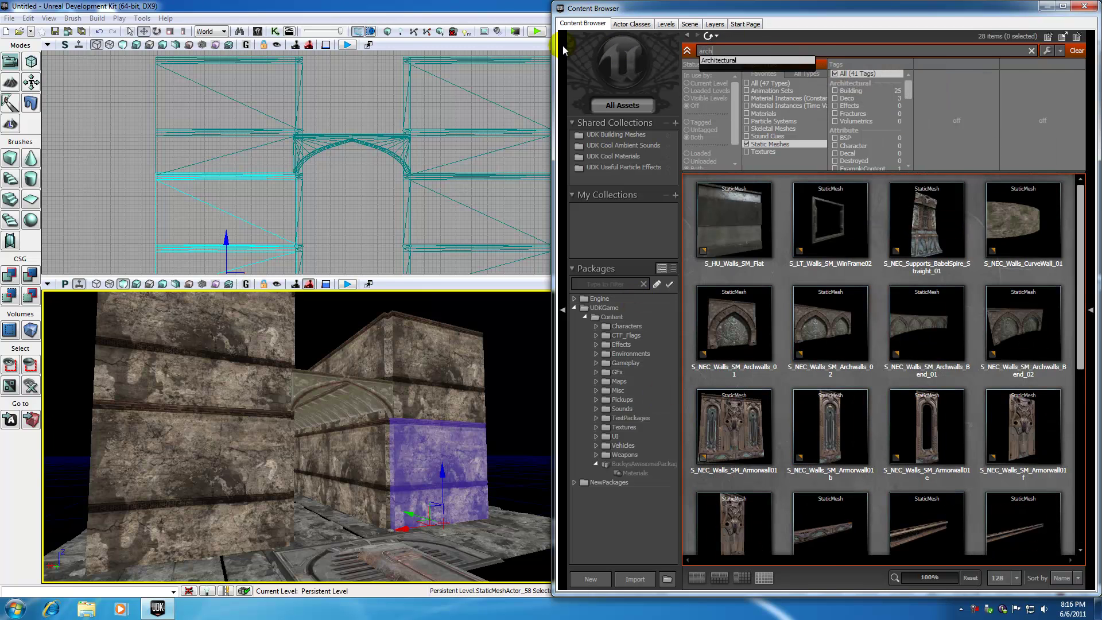
Step: Place the S_NEC_Walls_SM_Archwalls_01 static mesh in the level at the base of the left tower's front
left_click(1004, 252)
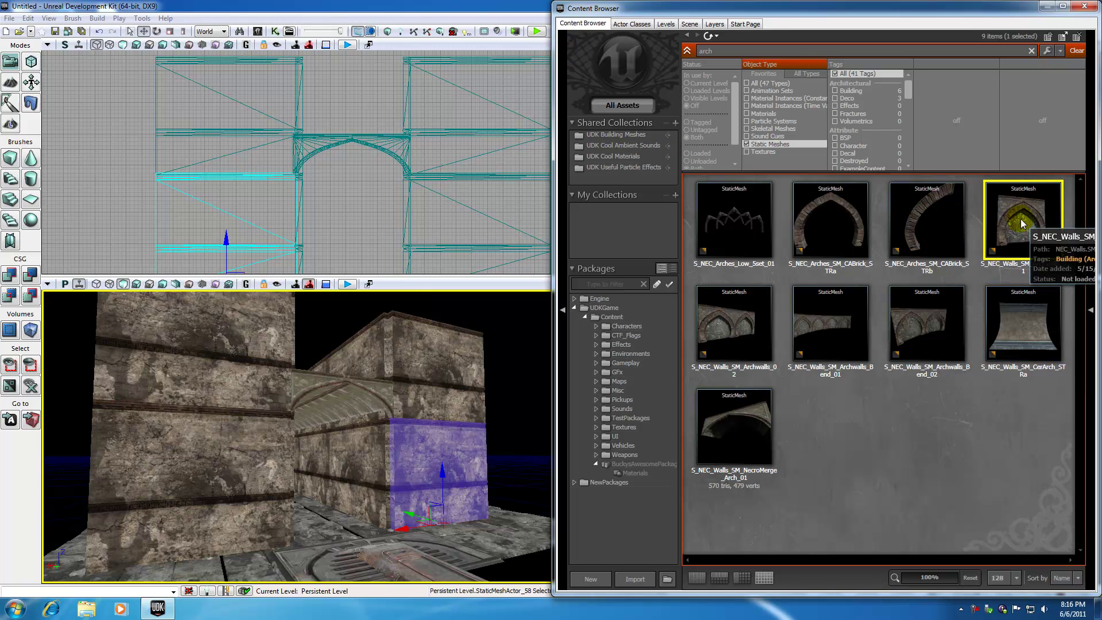
left_click(720, 318)
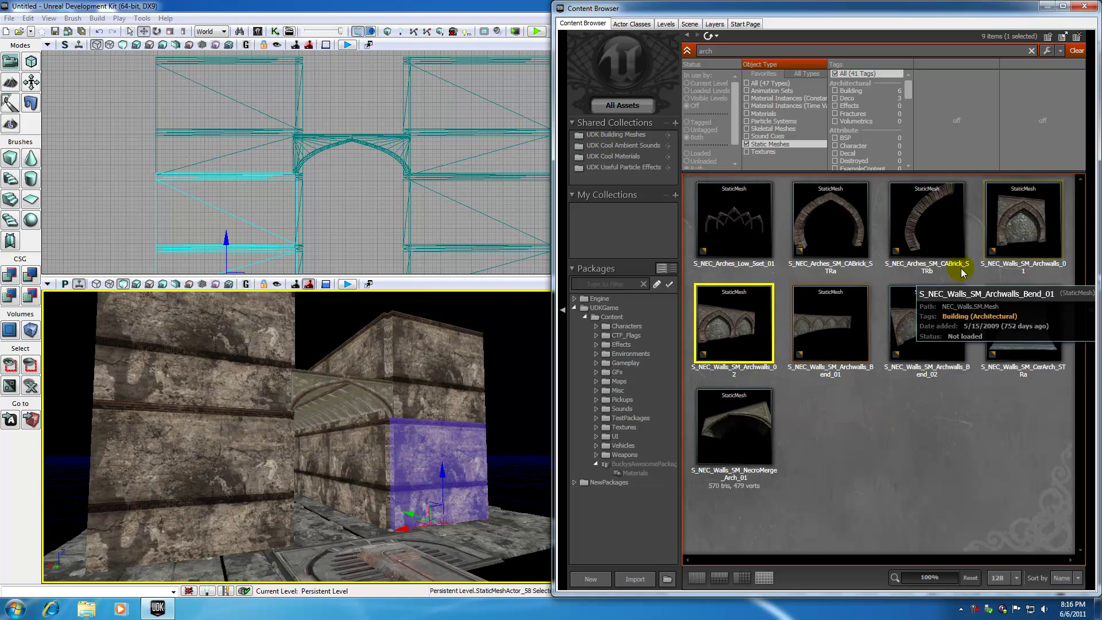
left_click(1019, 223)
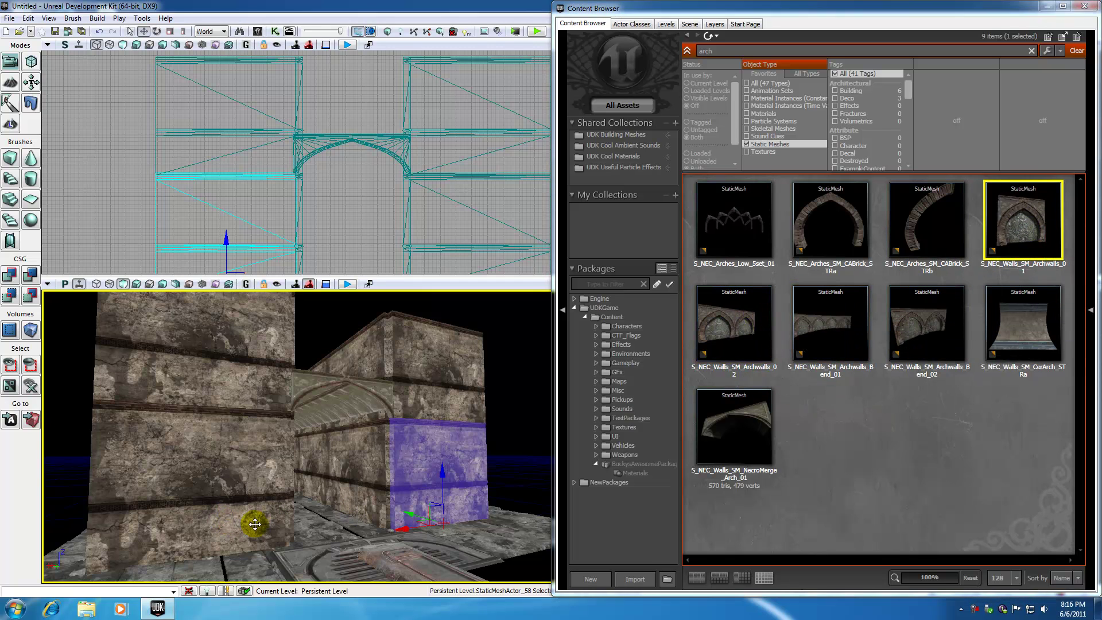
left_click(230, 521)
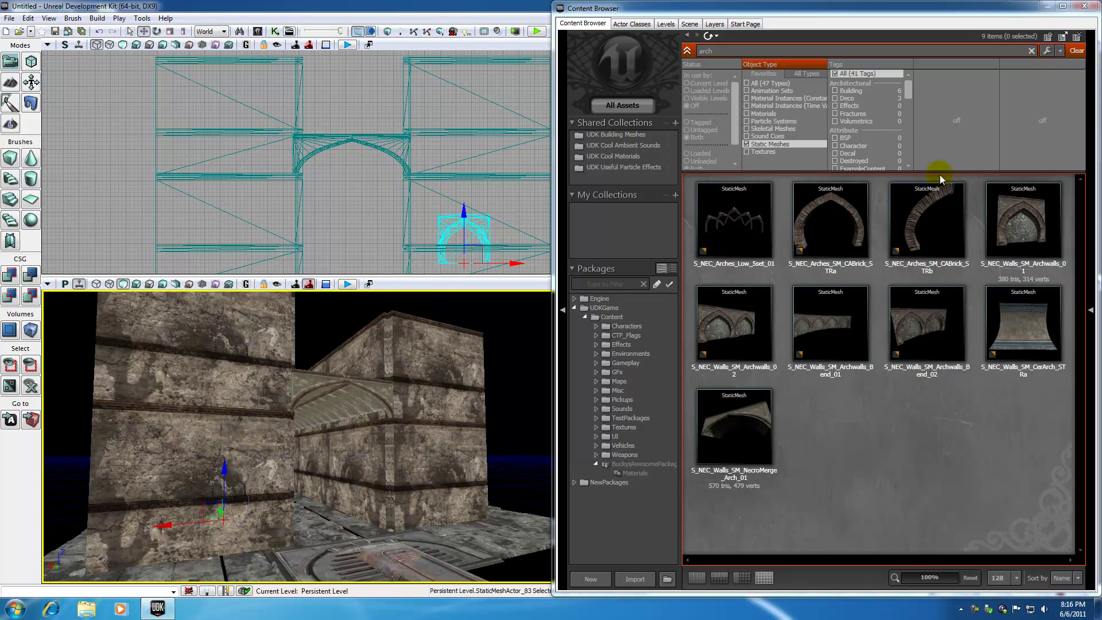
left_click(1084, 6)
Step: Move the arch wall mesh along the Y axis out in front of the left tower
scroll(1010, 221, "up", 5)
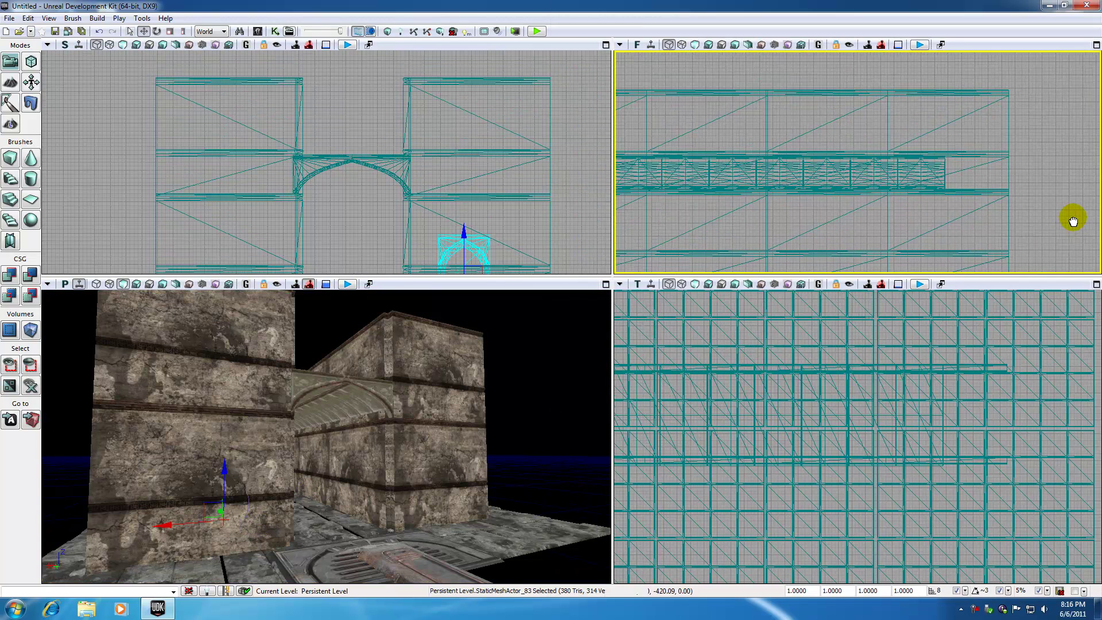
scroll(956, 422, "down", 5)
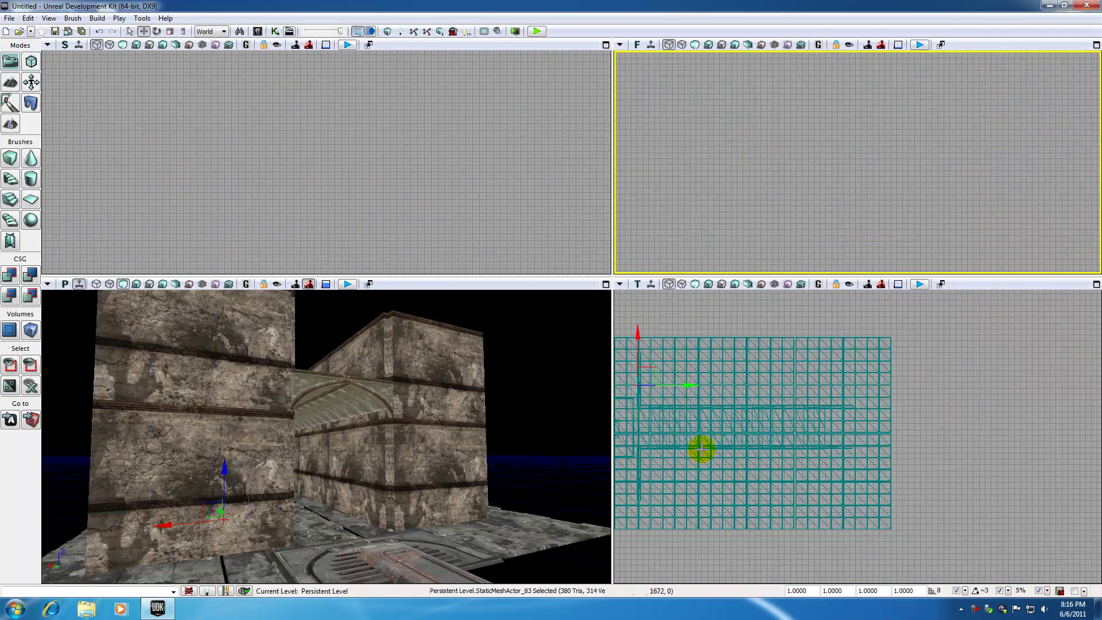
left_click_drag(689, 385, 662, 390)
right_click_drag(677, 372, 766, 341)
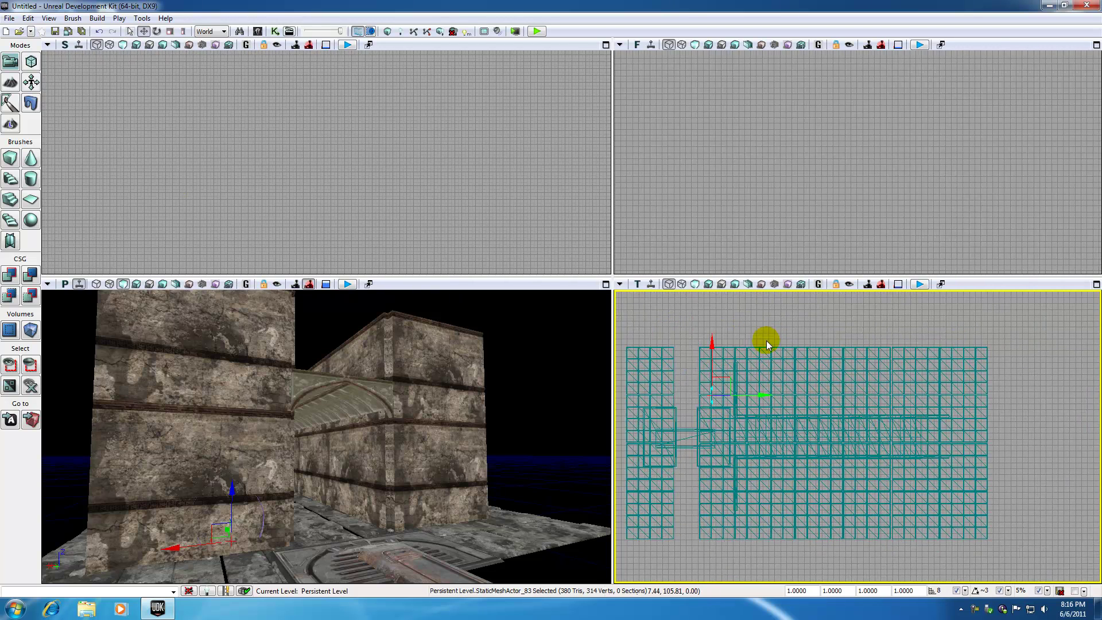
Step: Rotate the arch wall about the vertical axis so its carved side faces away from the tower
left_click(157, 32)
mouse_move(718, 337)
left_mouse_down()
mouse_move(764, 348)
mouse_move(699, 319)
mouse_move(723, 337)
left_mouse_up()
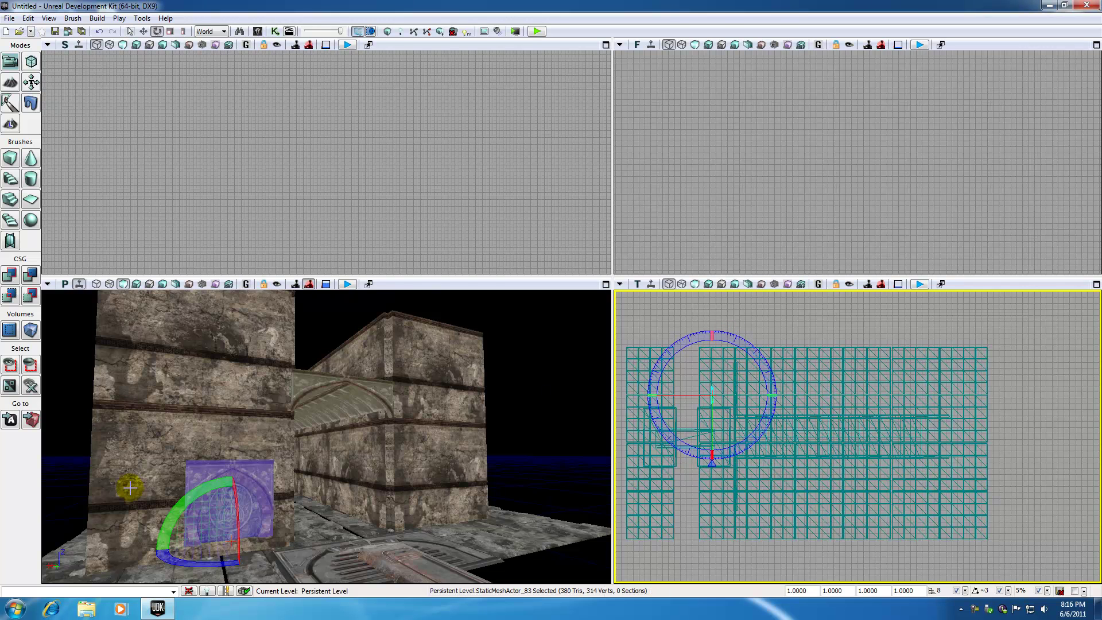
left_click(263, 477)
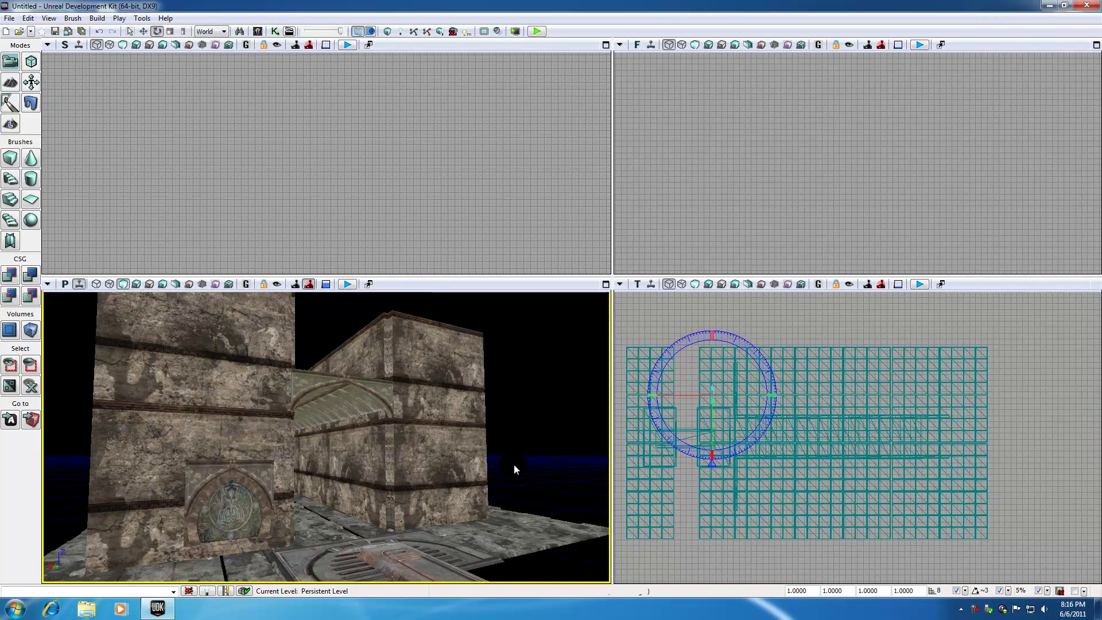
left_click(264, 472)
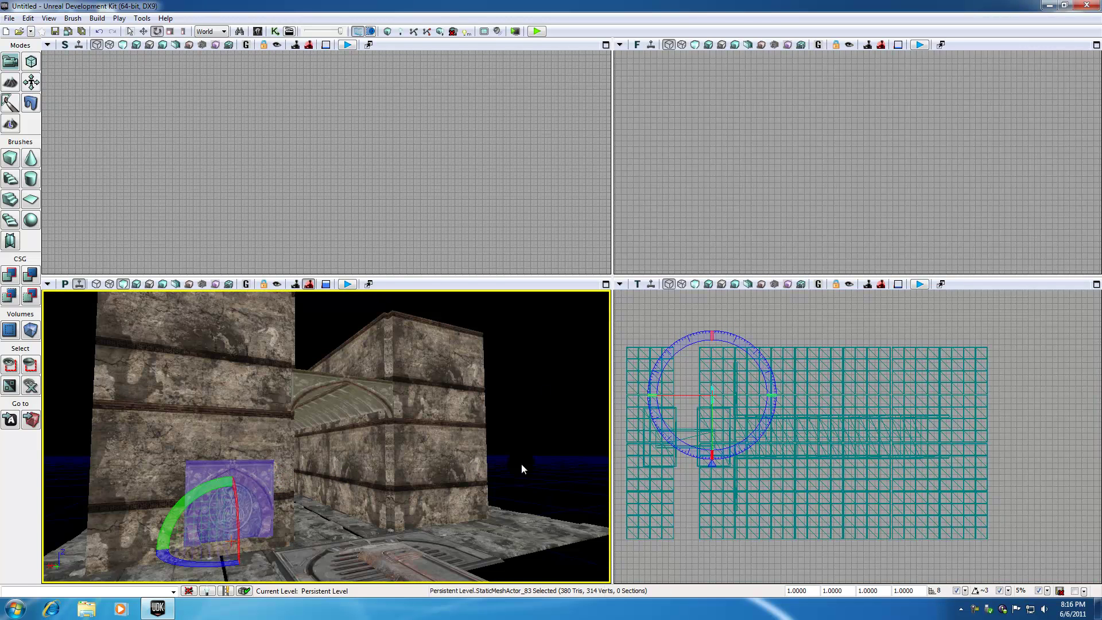
Step: Set the arch wall's uniform draw scale to 2
scroll(506, 464, "up", 2)
left_click(231, 477)
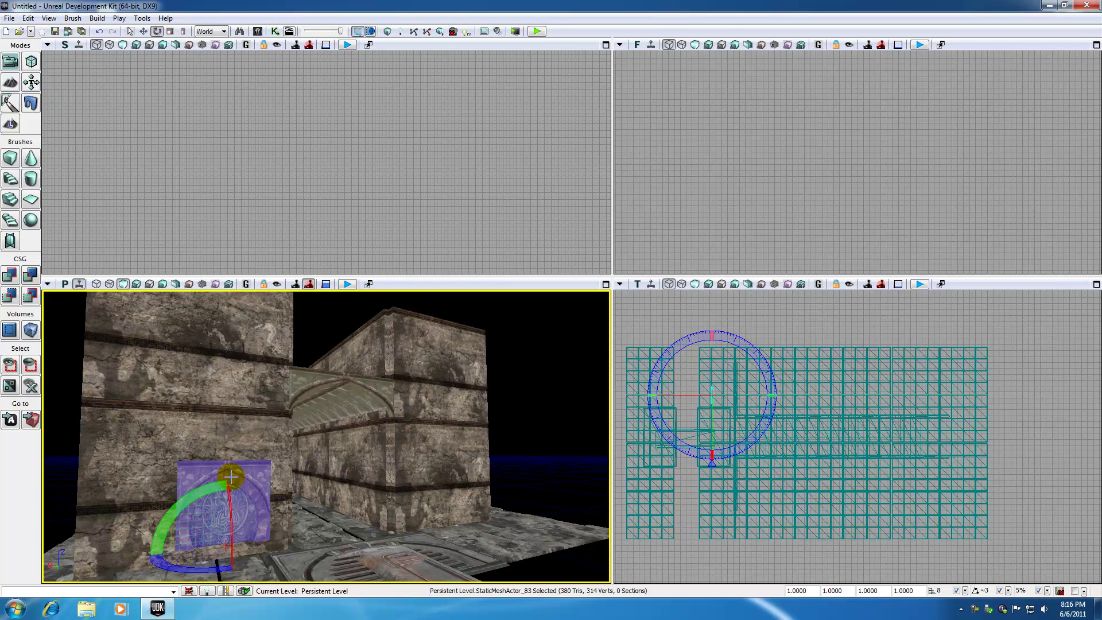
left_click(331, 318)
left_click_drag(123, 508, 253, 493)
left_click(292, 479)
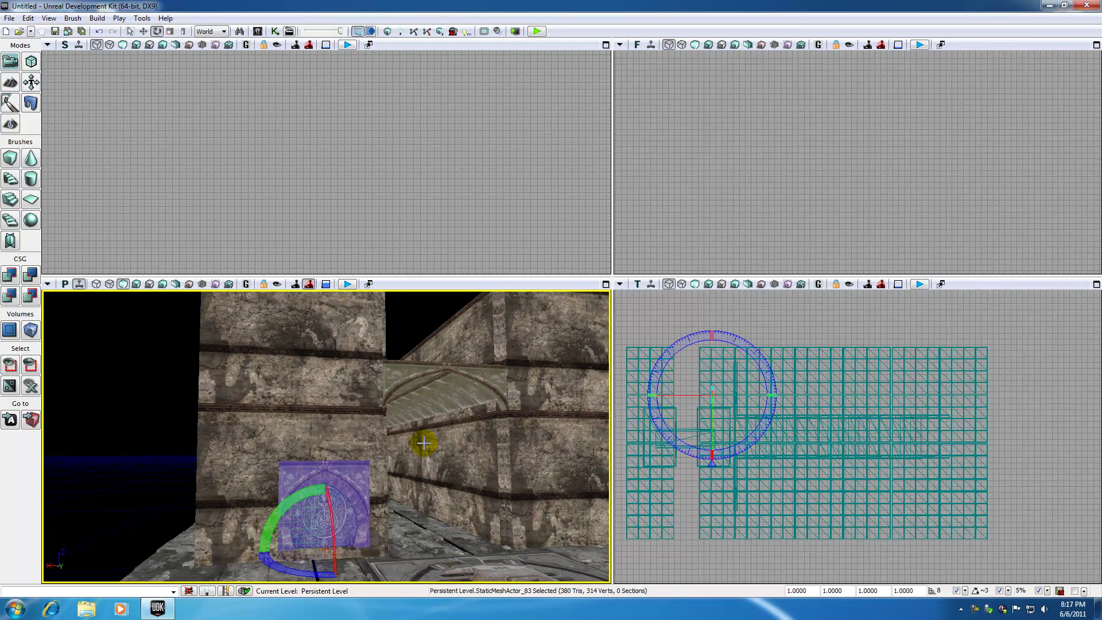
left_click_drag(809, 591, 766, 593)
type("2")
key("Return")
Step: Move the enlarged arch wall along the Y axis back against the front face of the left tower
left_click_drag(714, 171, 702, 228)
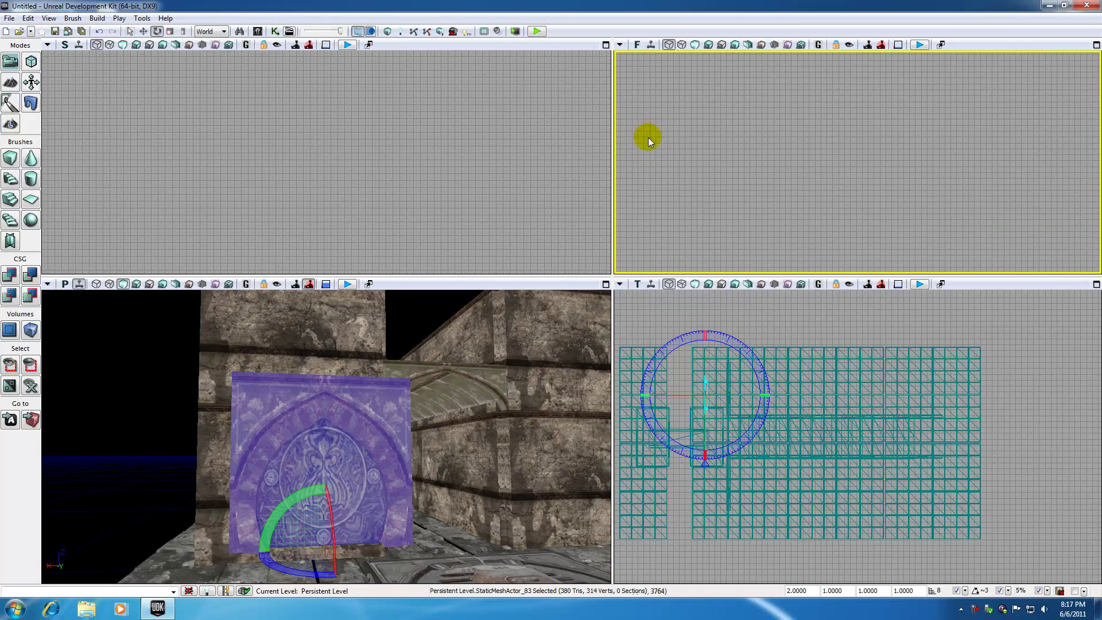
left_click(480, 184)
scroll(479, 184, "down", 5)
left_click_drag(468, 198, 355, 103)
left_click_drag(760, 216, 702, 230)
scroll(702, 231, "up", 9)
left_click_drag(865, 200, 780, 256)
scroll(780, 256, "up", 6)
left_click_drag(683, 224, 768, 232)
left_click(713, 167)
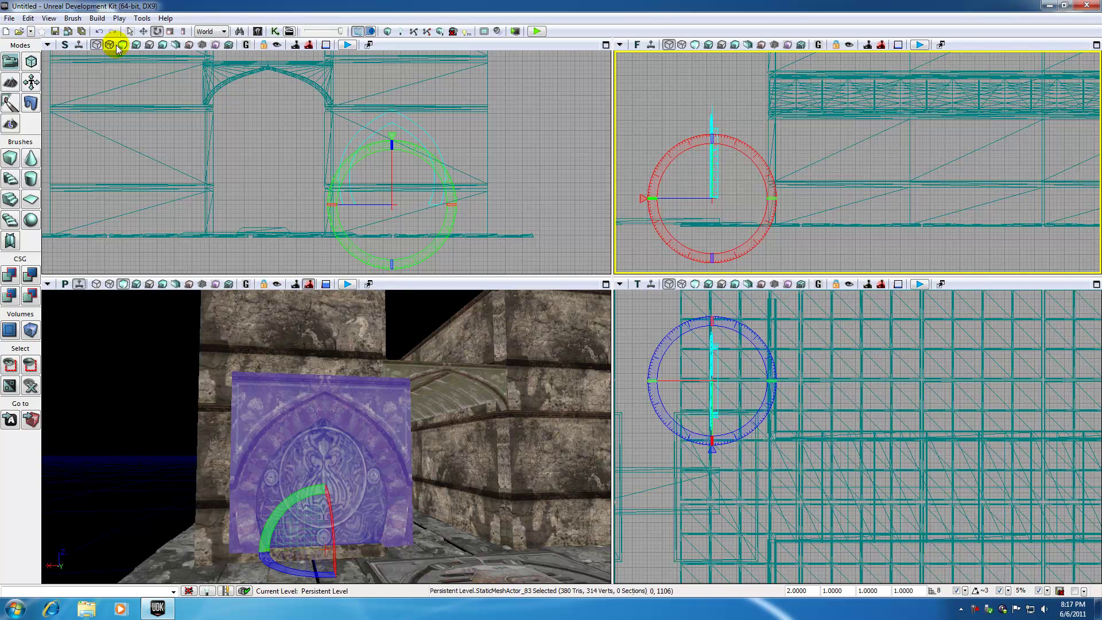
left_click(144, 31)
left_click_drag(763, 198, 811, 198)
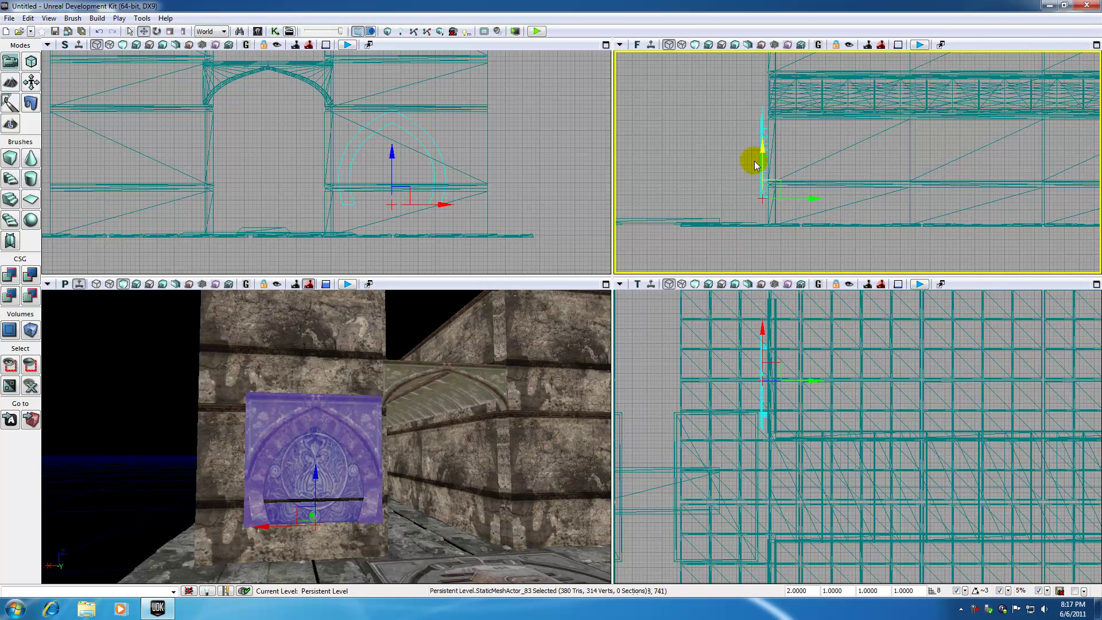
Step: Lower the arch wall to floor level and shift it sideways to centre it on the tower's front face
scroll(714, 157, "up", 5)
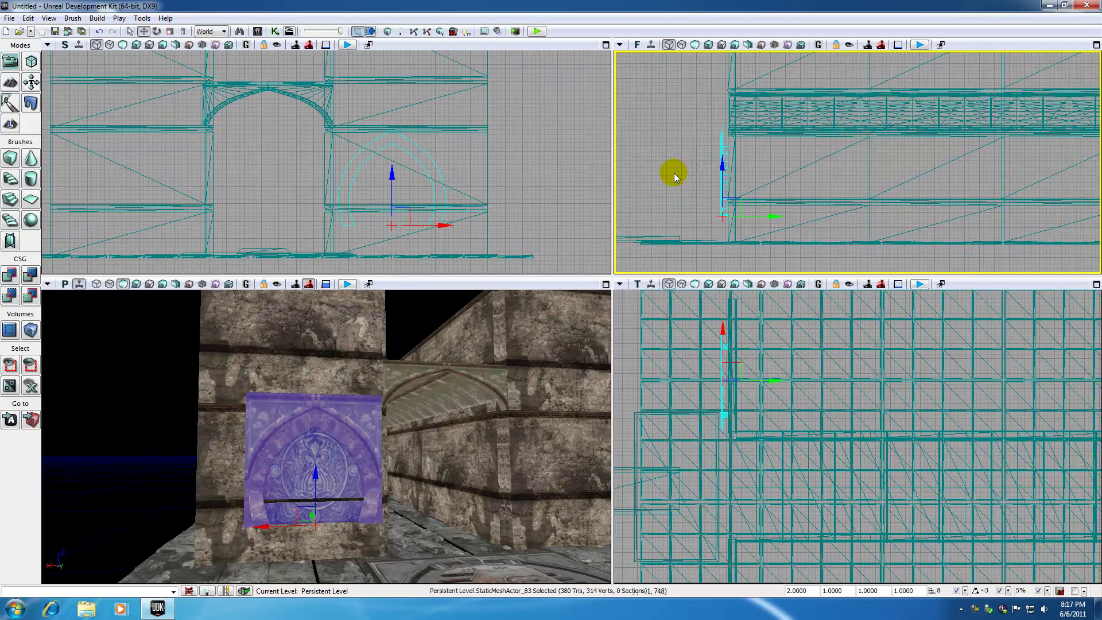
left_click_drag(717, 118, 613, 207)
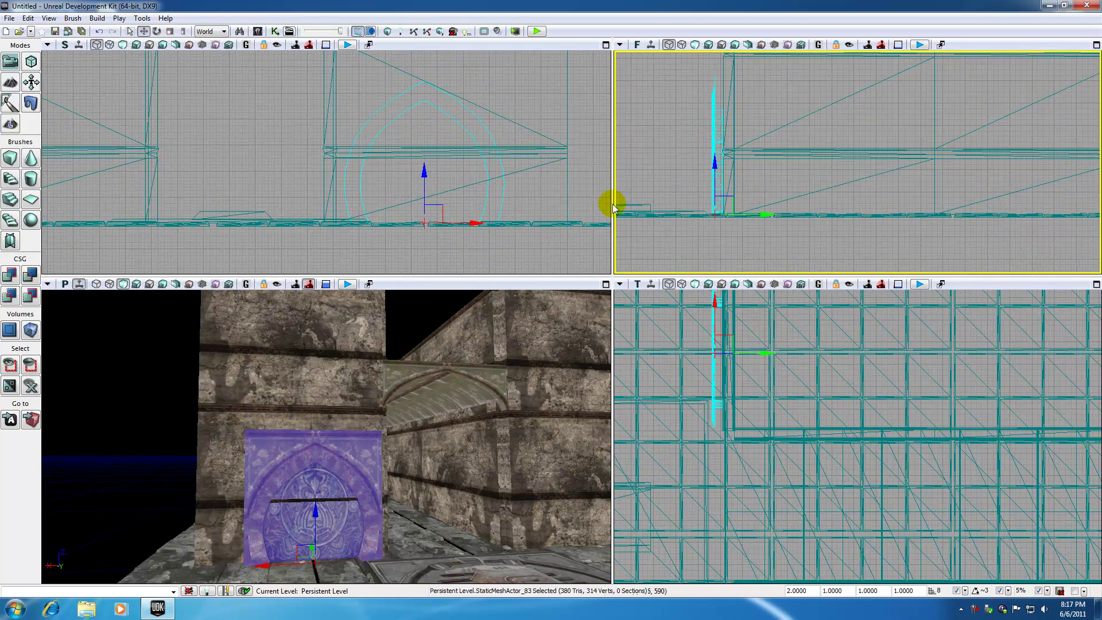
left_click_drag(473, 222, 500, 232)
scroll(500, 231, "up", 1)
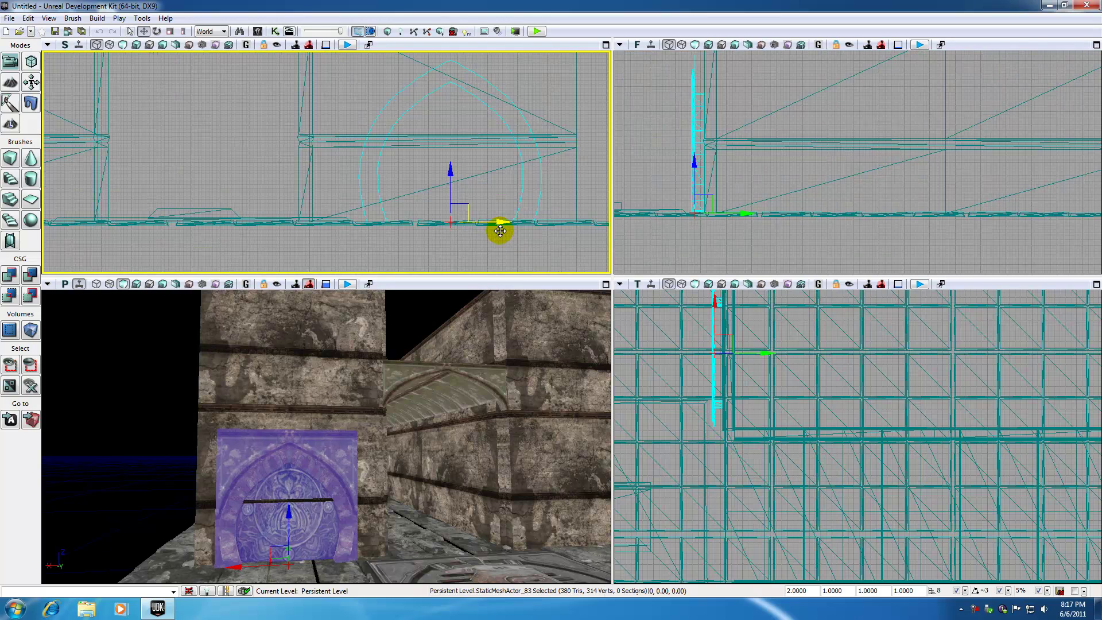
left_click(497, 255)
mouse_move(167, 447)
left_mouse_down()
mouse_move(161, 476)
mouse_move(168, 446)
left_mouse_up()
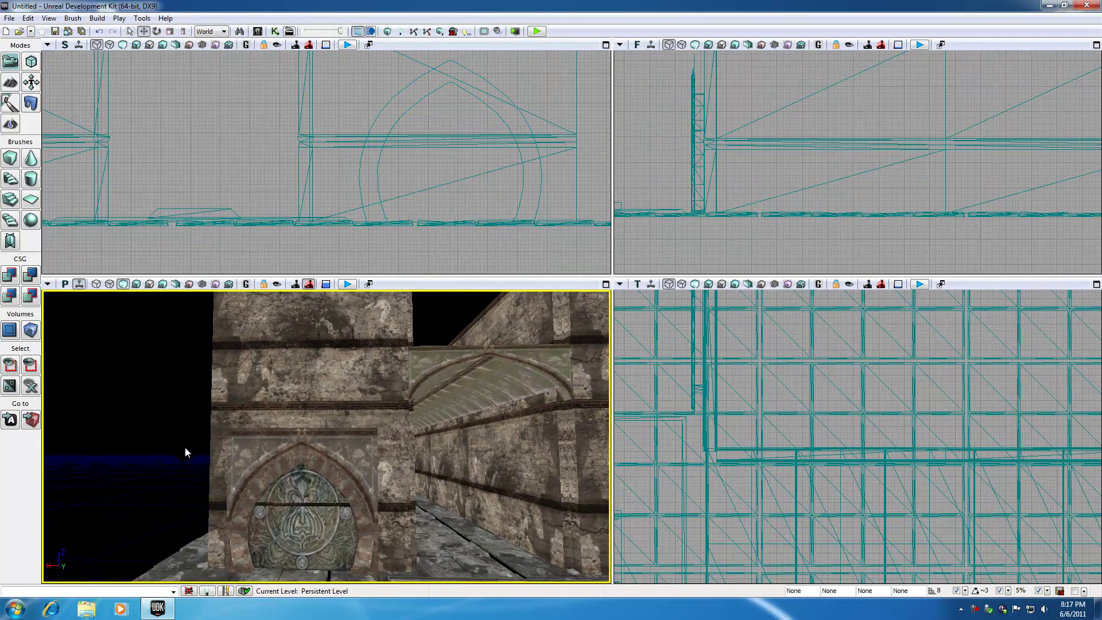
Step: Move the arch wall 16 units outward along the Y axis so the wall ledge no longer cuts through its carving
left_click(695, 176)
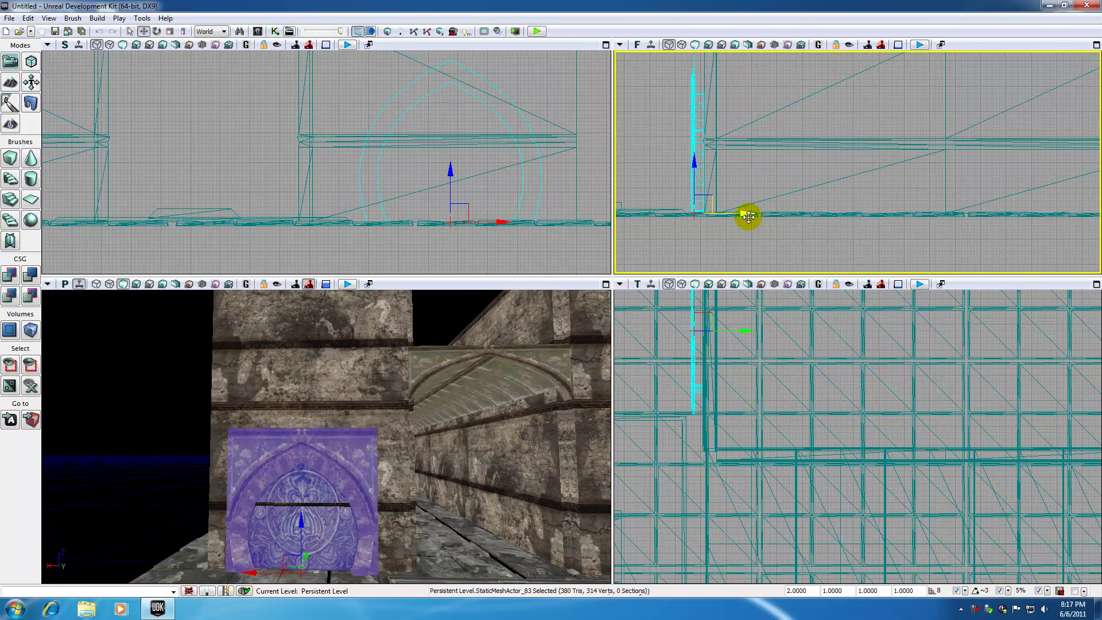
left_click_drag(746, 216, 742, 216)
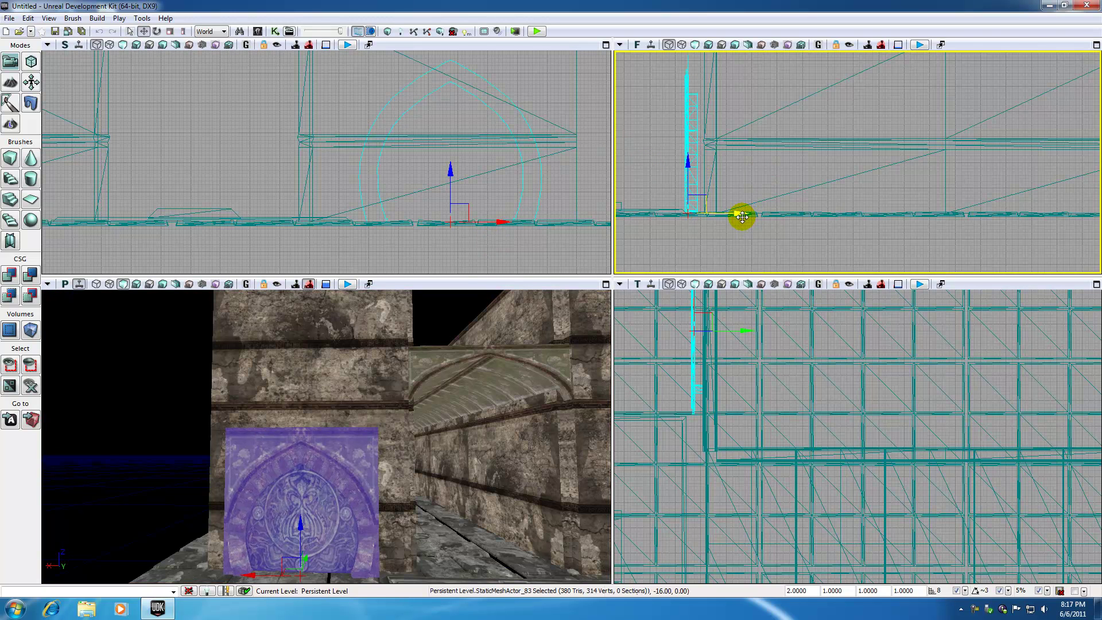
left_click(205, 428)
left_click_drag(206, 428, 172, 497)
left_click(370, 455)
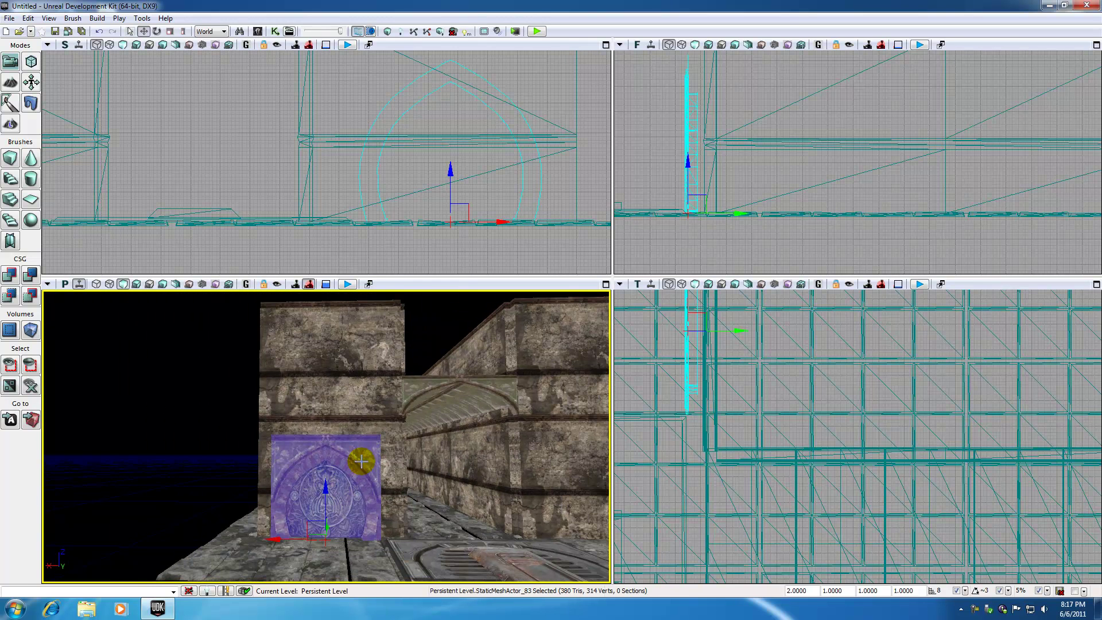
Step: Raise the arch wall off the floor so the tower's lower masonry shows beneath it
left_click_drag(696, 160, 692, 109)
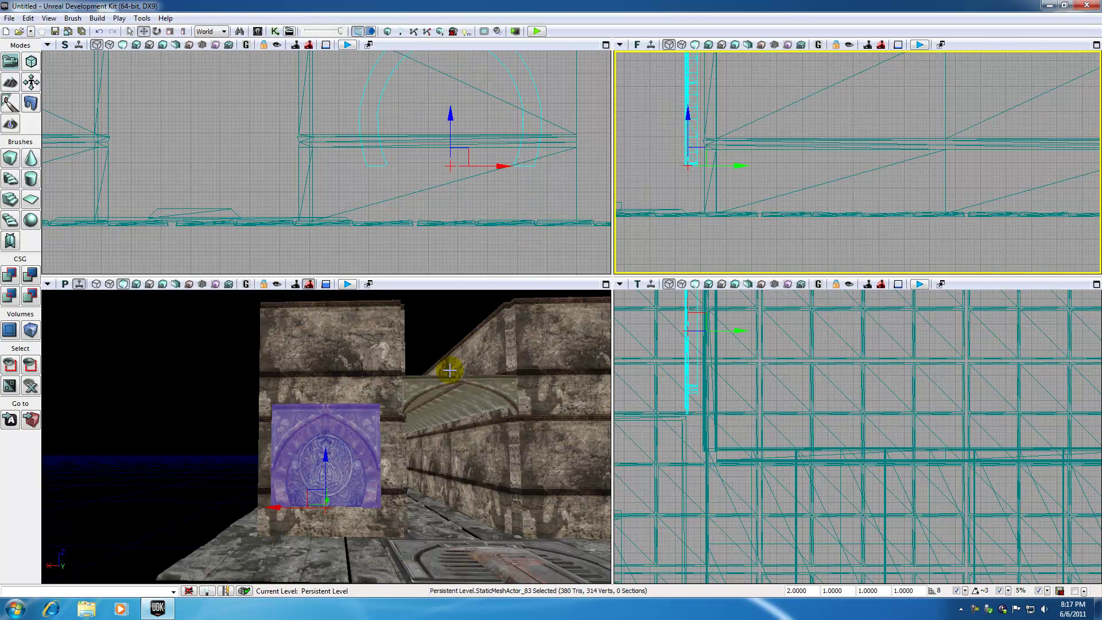
left_click(211, 432)
left_click(307, 457)
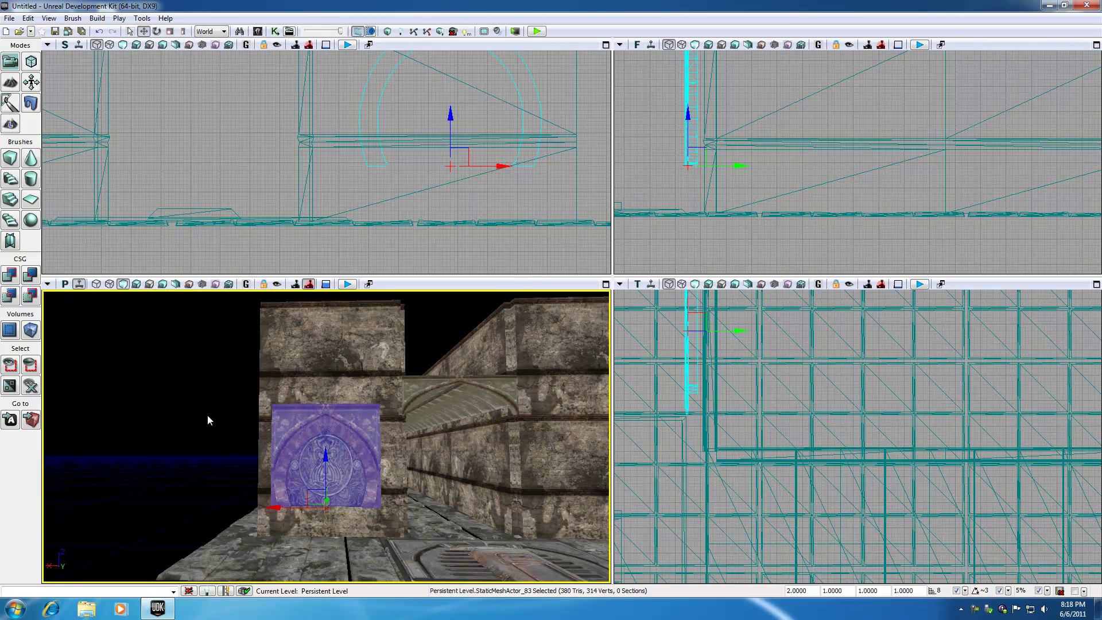
Step: Duplicate the arch wall along the X axis onto the matching front face of the right tower
scroll(209, 423, "down", 5)
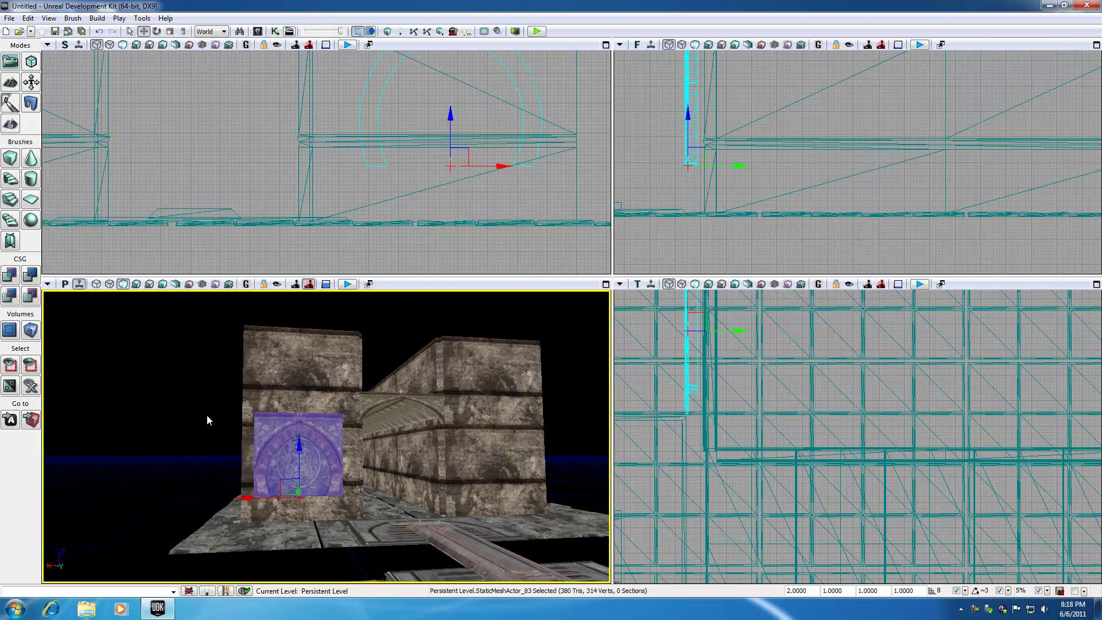
left_click_drag(248, 497, 457, 499)
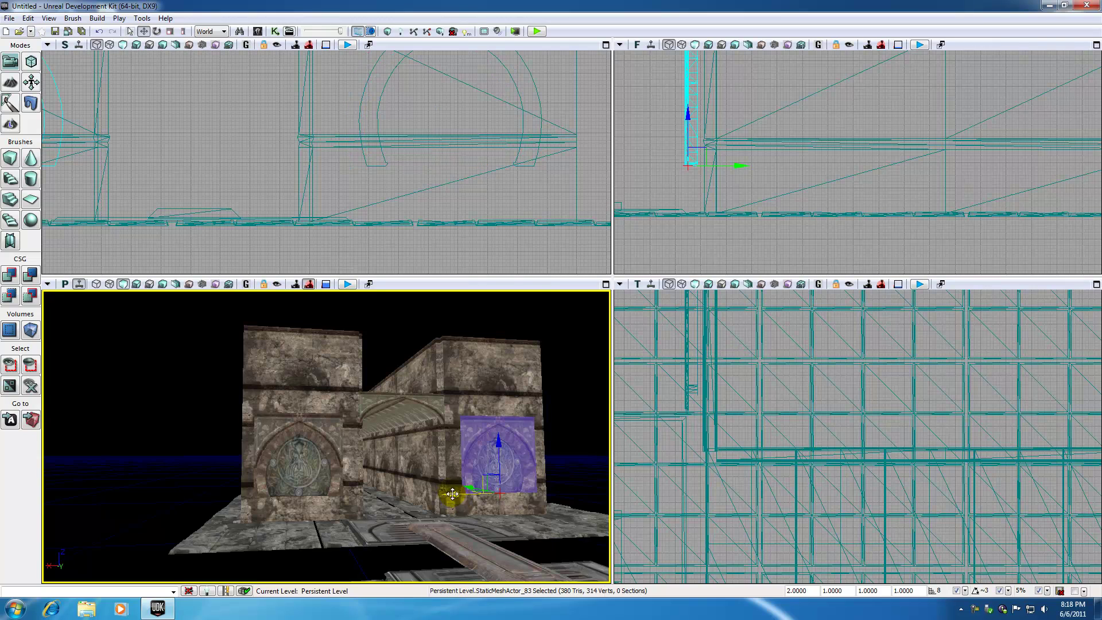
left_click(178, 122)
left_click_drag(178, 121, 396, 261)
left_click_drag(560, 474, 541, 439)
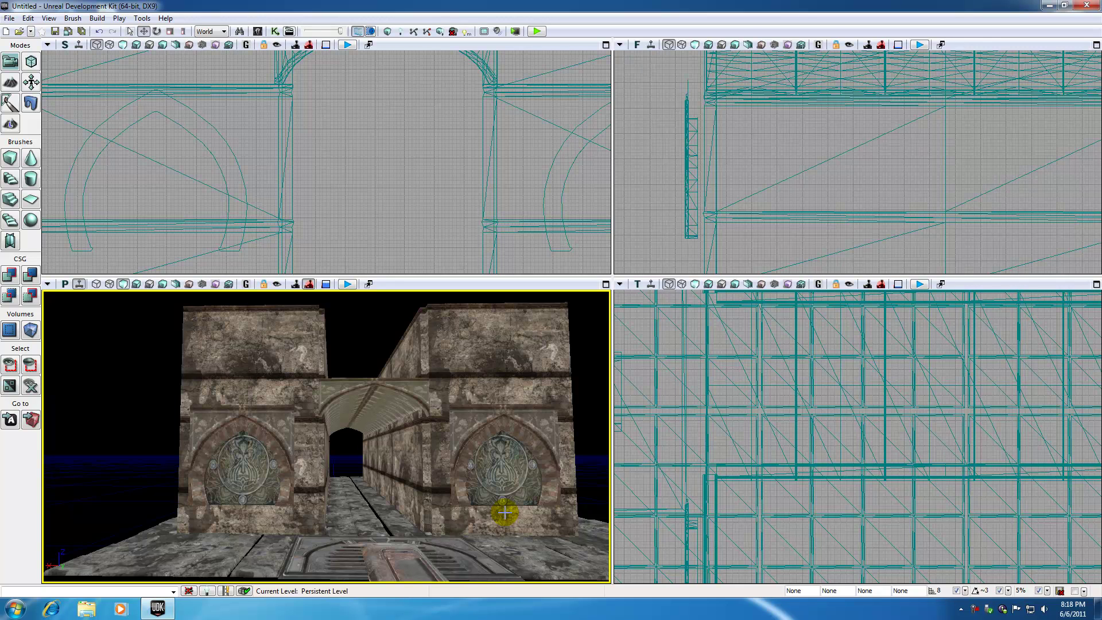
left_click_drag(603, 481, 580, 471)
left_click_drag(505, 512, 505, 512)
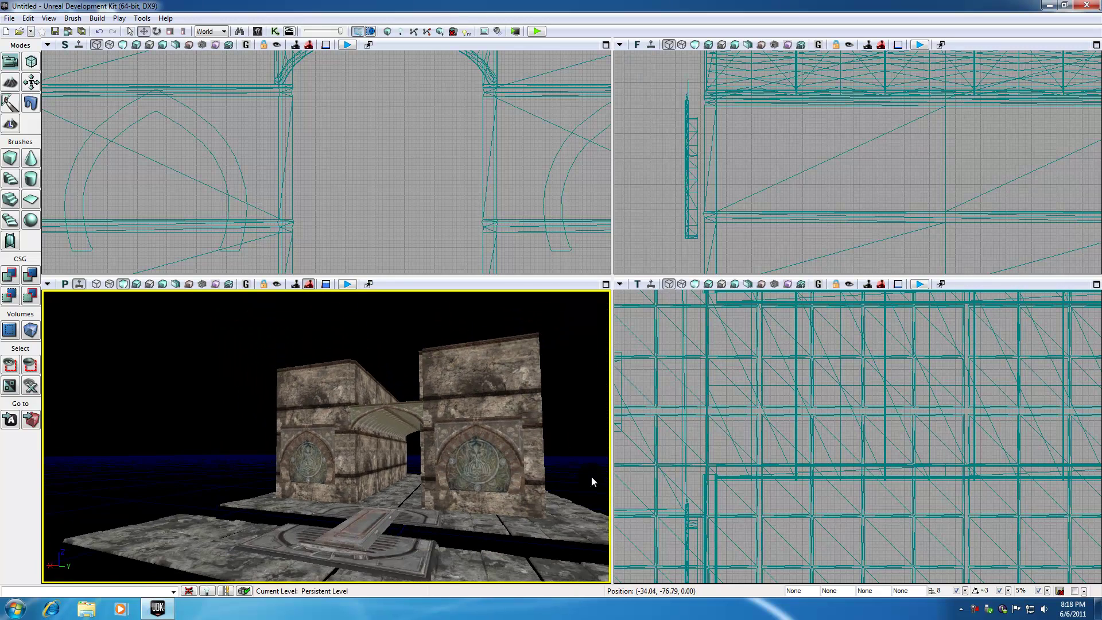
Step: Search the static meshes for "pillar" to find a centrepiece for the far end of the passage between the towers
left_click(310, 570)
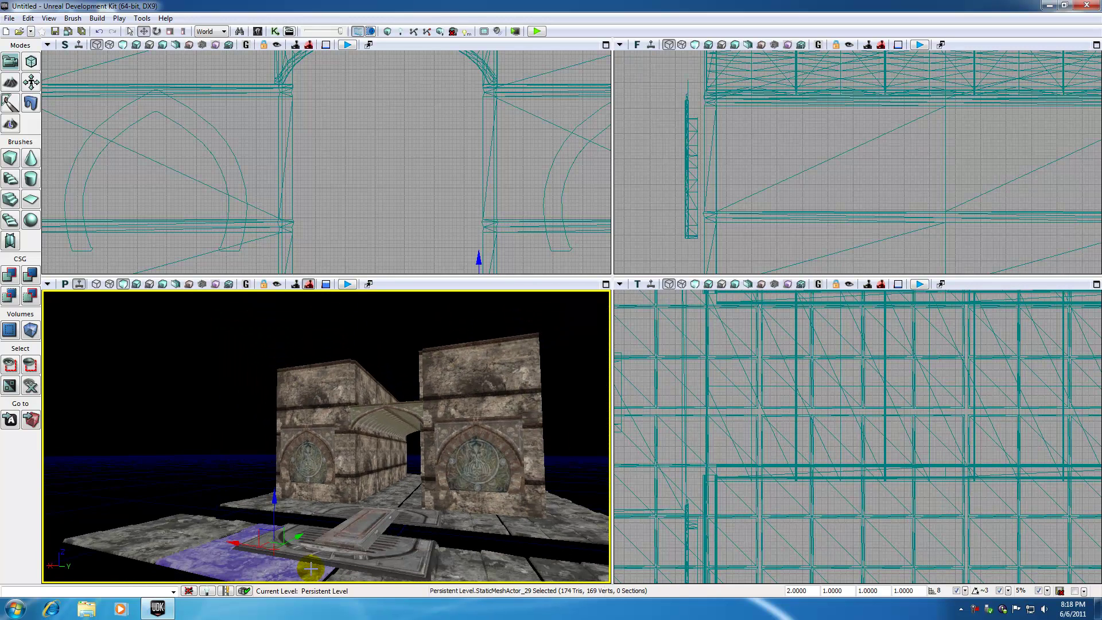
left_click_drag(376, 524, 353, 528)
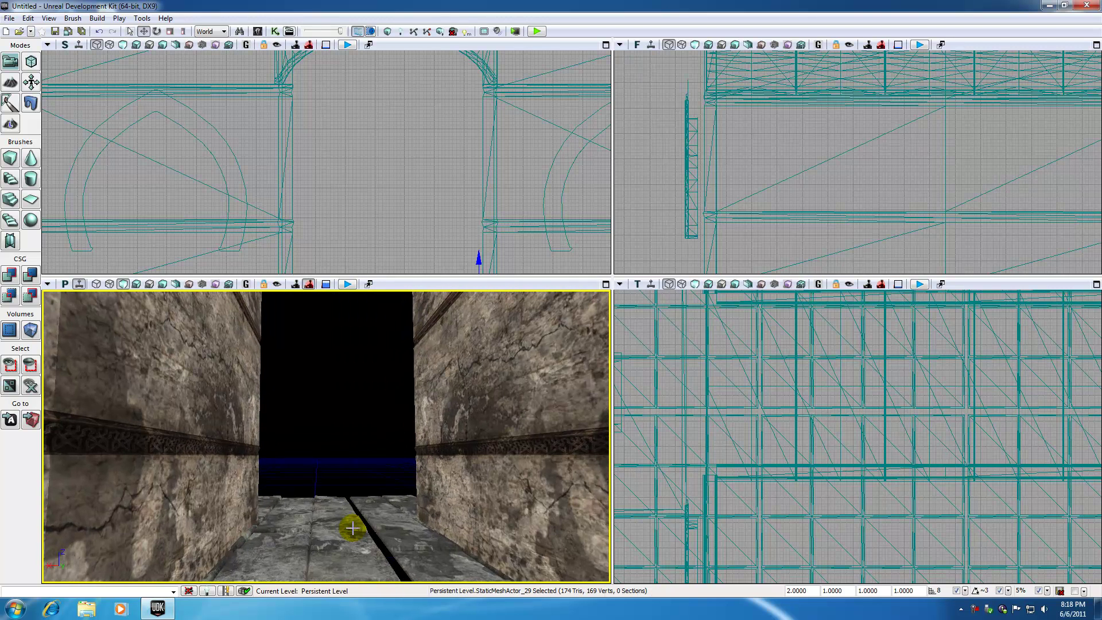
left_click(257, 31)
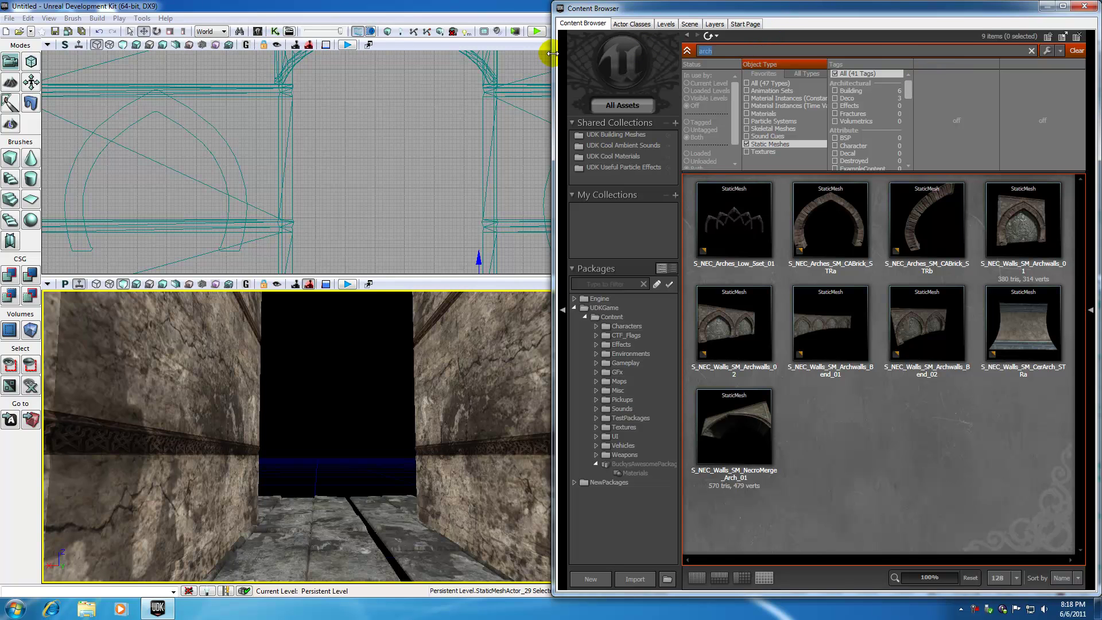
key("BackSpace")
type("pill")
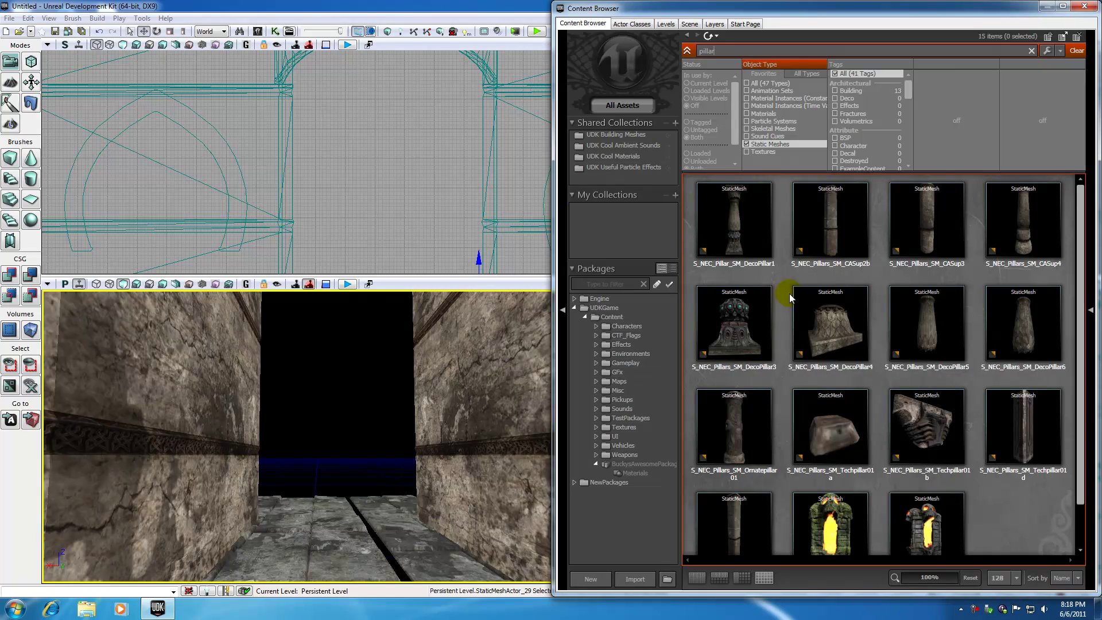
Step: Try S_NEC_Pillars_SM_DecoPillar4 on the floor between the two towers
left_click(732, 321)
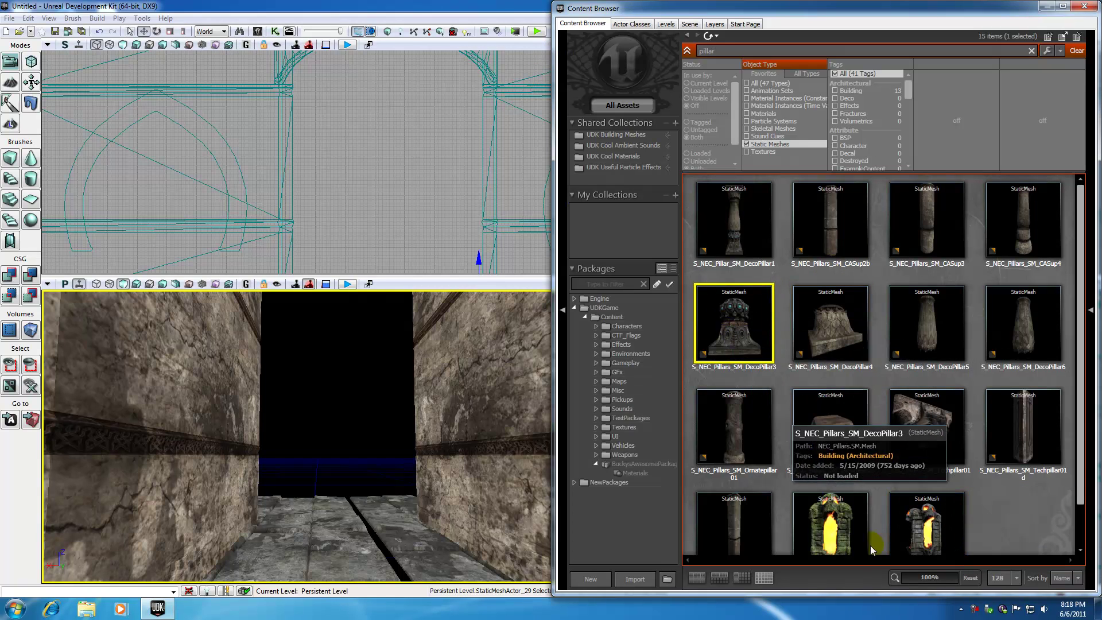
left_click(843, 356)
left_click(743, 318)
left_click_drag(815, 335, 347, 501)
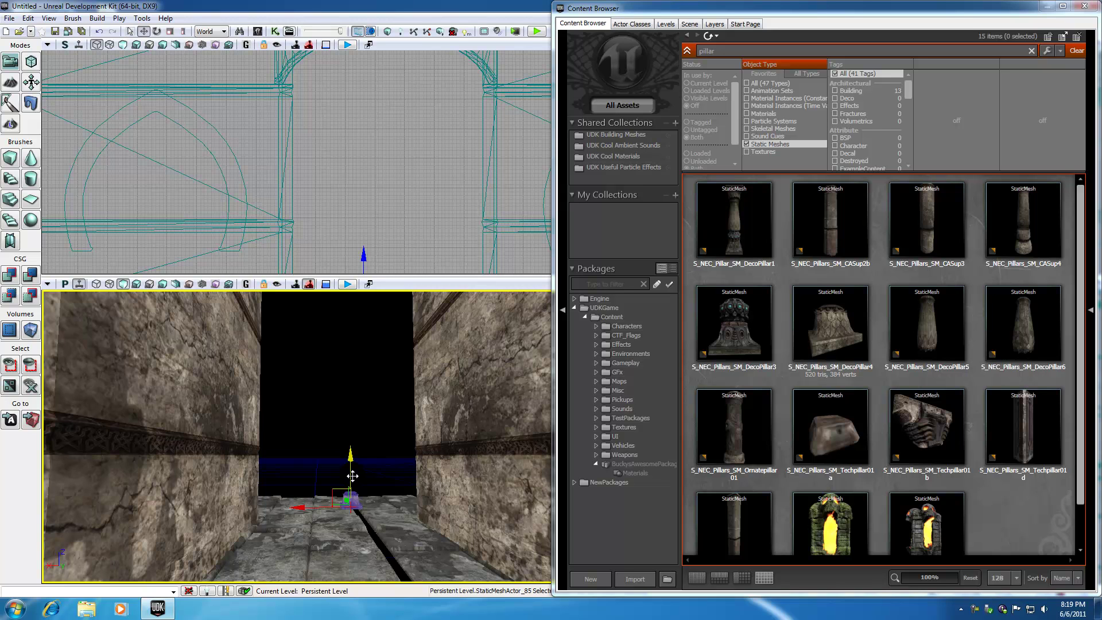
Step: Place S_NEC_Pillars_SM_DecoPillar3 on the floor near the far end of the passage and close the content browser
left_click_drag(738, 324, 365, 499)
left_click_drag(318, 468, 305, 425)
left_click_drag(344, 447, 345, 436)
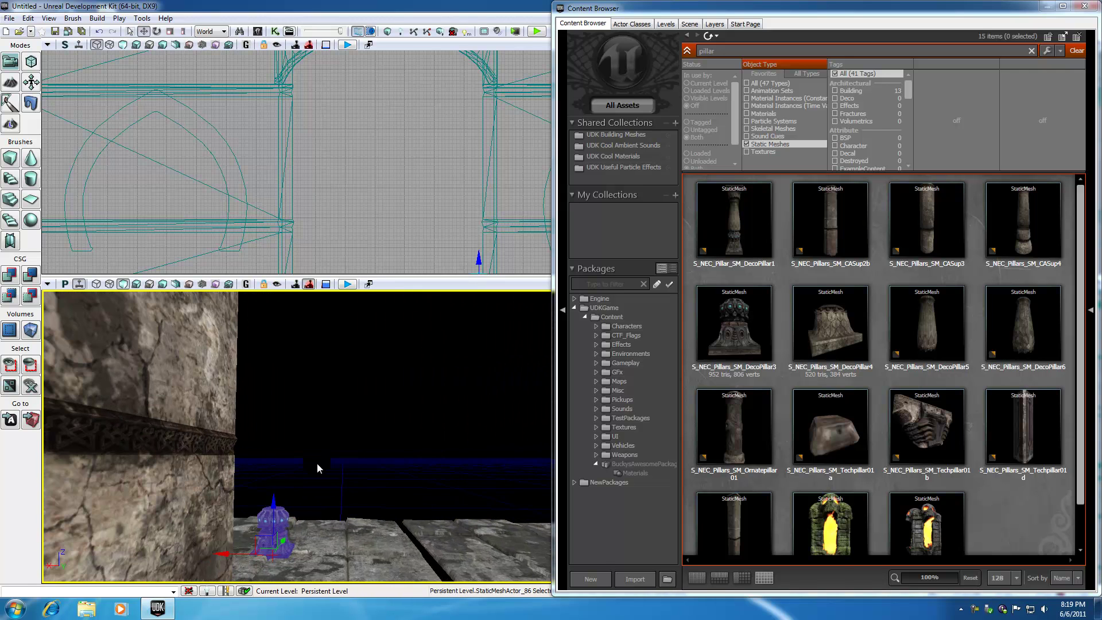
left_click(1084, 7)
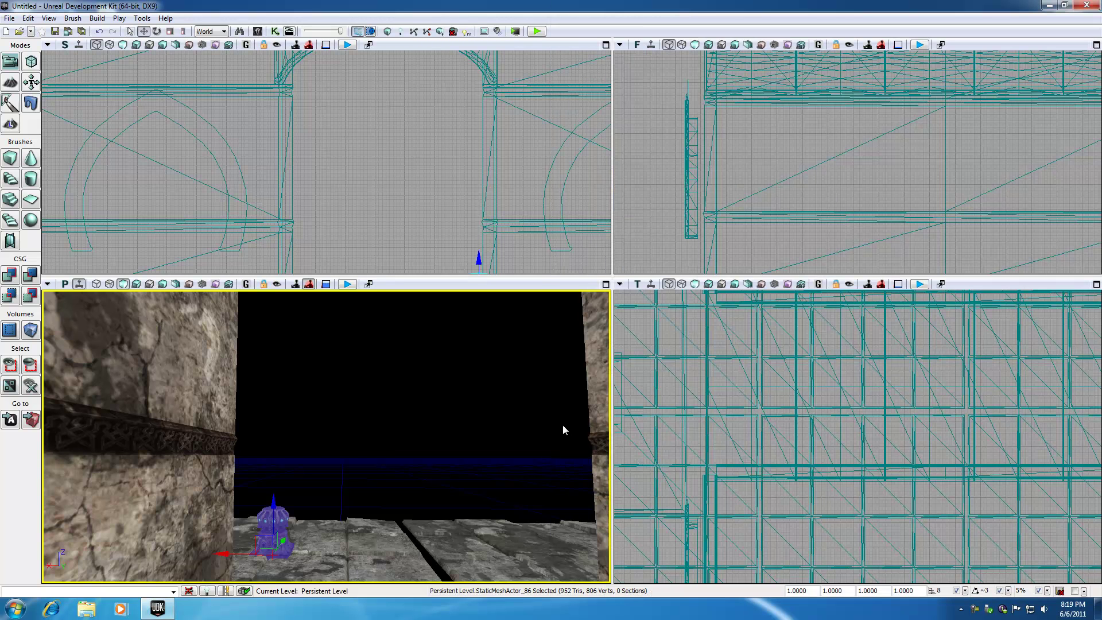
Step: Set the pillar's overall draw scale to 2.0
left_click_drag(809, 592, 736, 595)
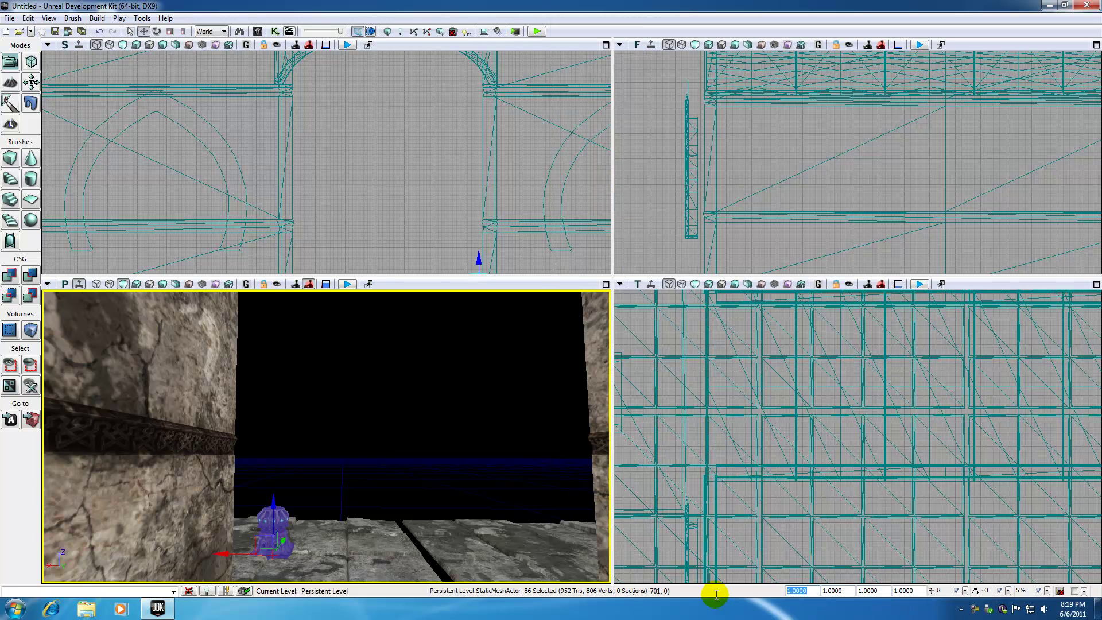
type("2.0")
left_click(839, 590)
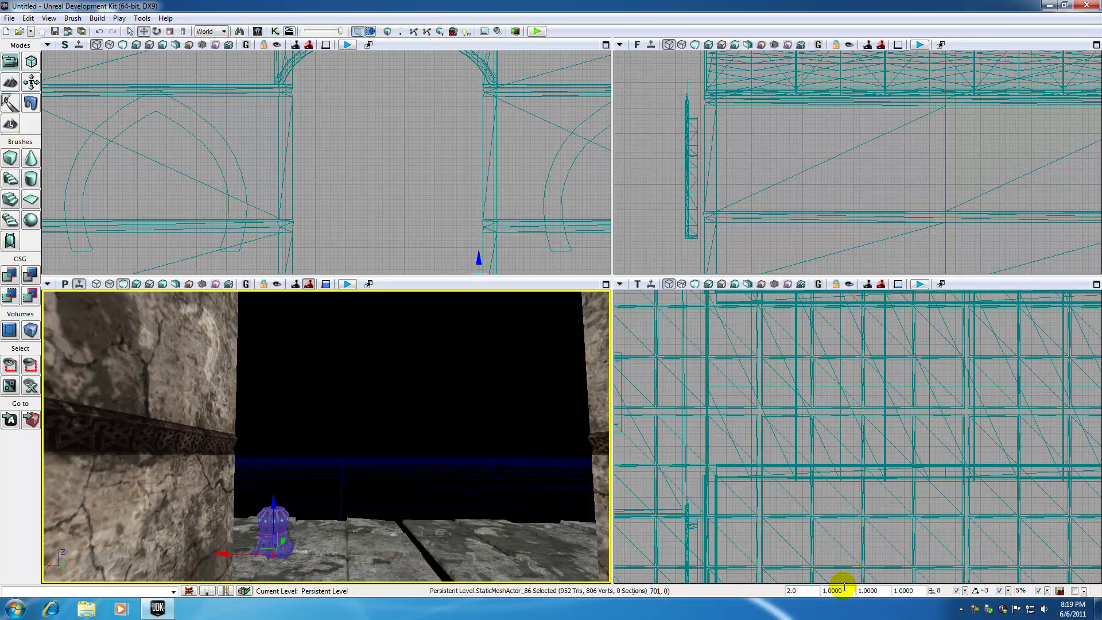
Step: Move the enlarged pillar along the X axis to centre it between the passage walls
left_click(237, 552)
left_click_drag(229, 552, 341, 559)
left_click_drag(392, 182, 395, 104)
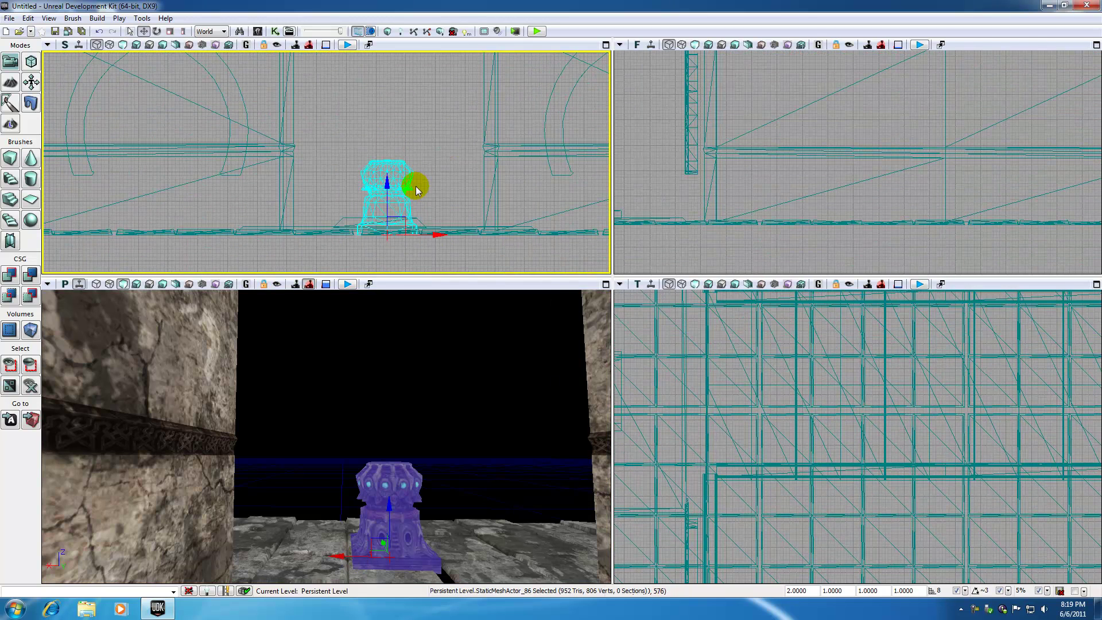
left_click_drag(433, 234, 426, 235)
Step: Move the pillar along the Y axis so it stands level with the ends of the passage walls
left_click_drag(803, 430, 652, 363)
scroll(804, 415, "down", 4)
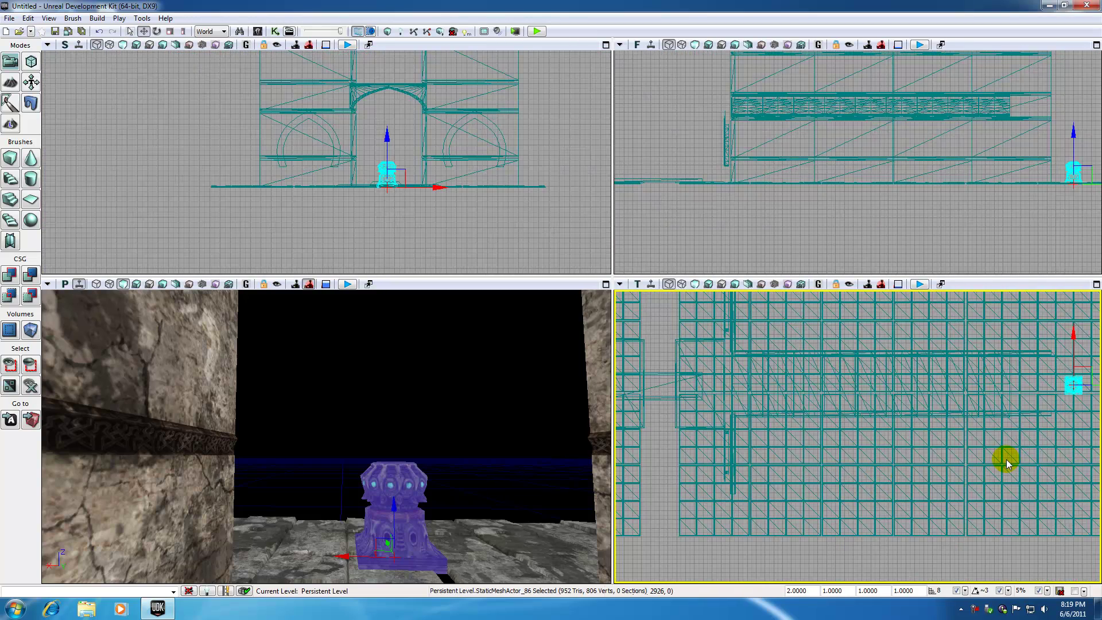
left_click_drag(1004, 458, 826, 450)
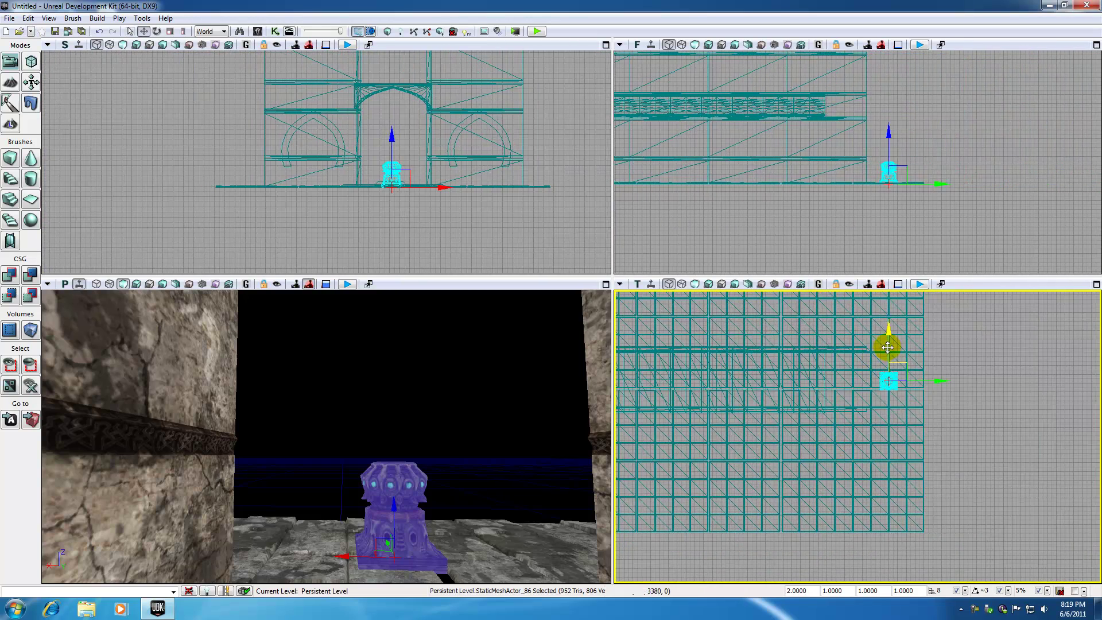
left_click_drag(927, 383, 905, 384)
Step: Examine the pillar's placement at the end of the passage from inside the corridor and in the side views
left_click_drag(513, 372, 507, 424)
left_click(429, 378)
mouse_move(429, 378)
right_mouse_down()
mouse_move(426, 408)
mouse_move(424, 385)
right_mouse_up()
mouse_move(425, 350)
left_mouse_down()
mouse_move(425, 365)
mouse_move(422, 356)
left_mouse_up()
left_click(414, 217)
left_click_drag(414, 215, 415, 210)
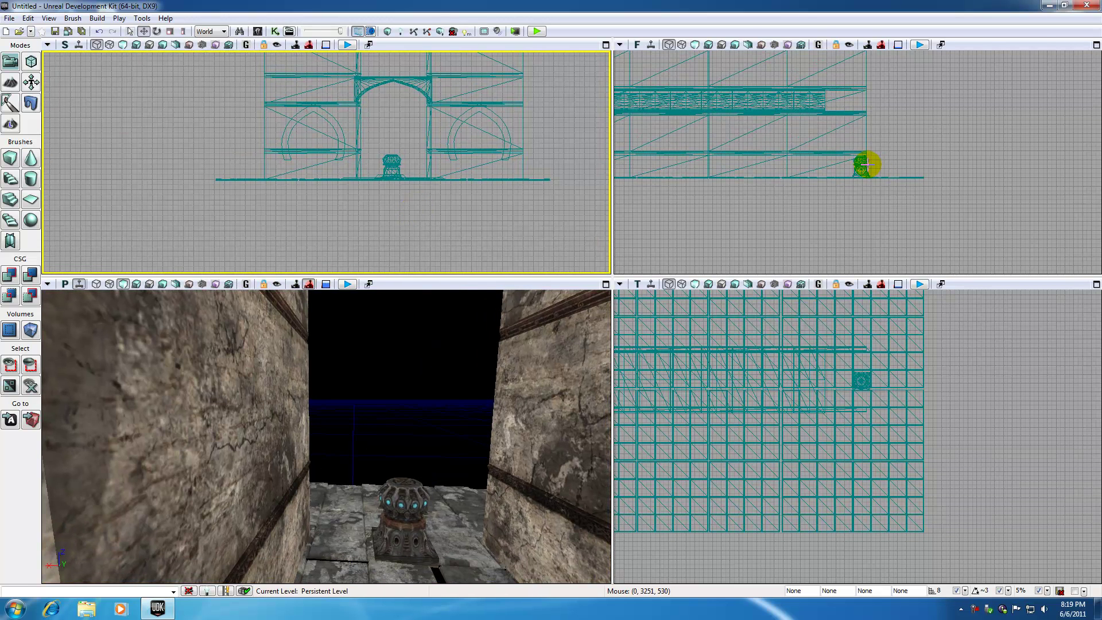
left_click(866, 166)
left_click_drag(516, 378, 516, 380)
left_click(470, 460)
left_click_drag(470, 460, 470, 423)
right_click_drag(470, 460, 470, 482)
right_click_drag(450, 440, 451, 454)
left_click_drag(450, 440, 450, 402)
middle_click_drag(450, 441, 457, 488)
right_click_drag(450, 431, 464, 407)
left_click_drag(444, 426, 443, 458)
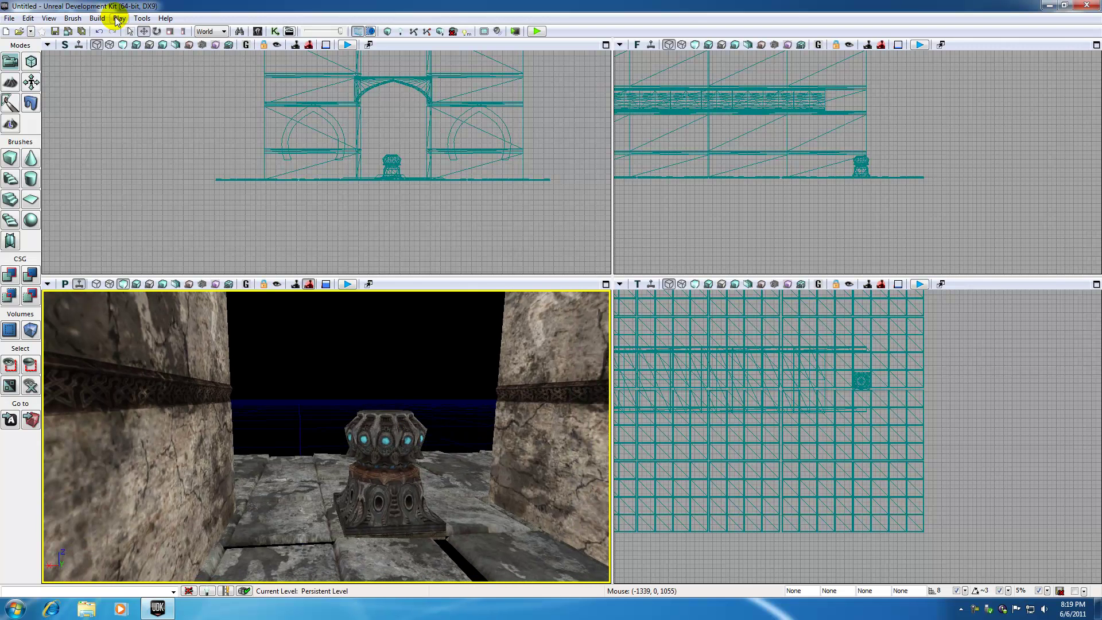
Step: Search the static meshes for "statu" and place S_HU_Deco_Statues_SM_Statue03_02 in the level near the pillar
left_click(257, 31)
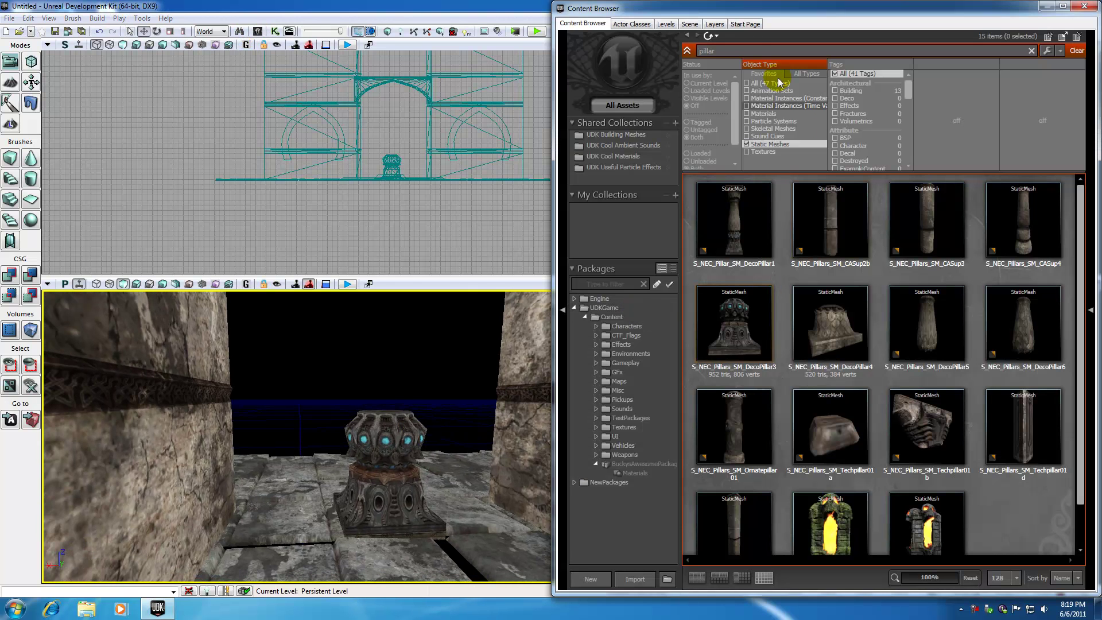
type("statu")
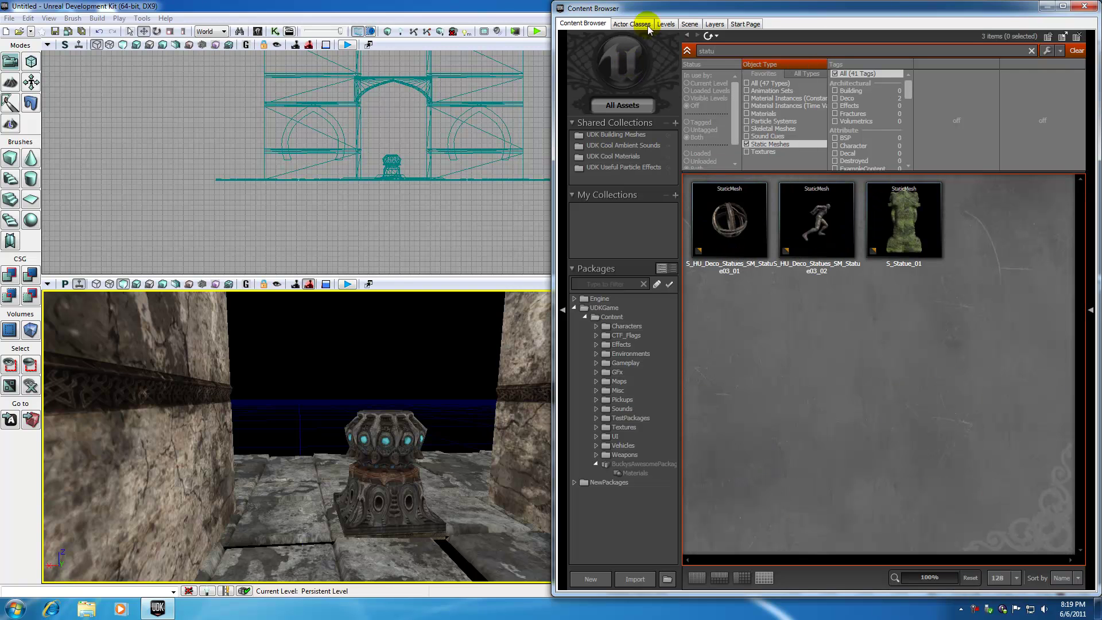
left_click(895, 233)
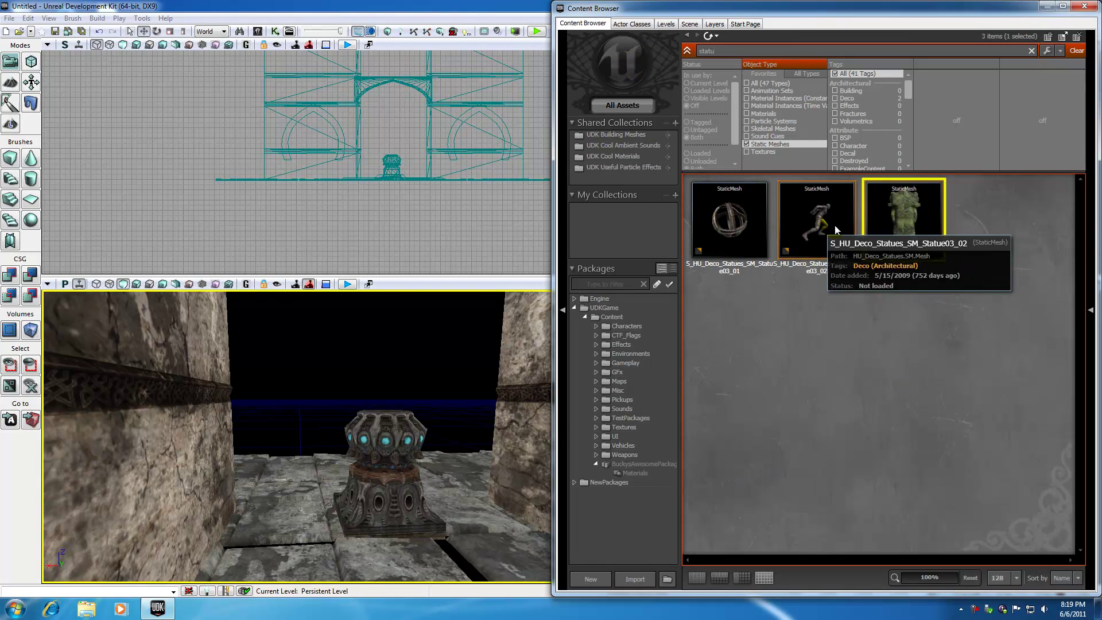
left_click_drag(832, 224, 413, 436)
Step: Centre the statue on the pillar along the X axis and lower it to the height of the pillar's top
left_click_drag(455, 152, 409, 215)
scroll(406, 197, "up", 6)
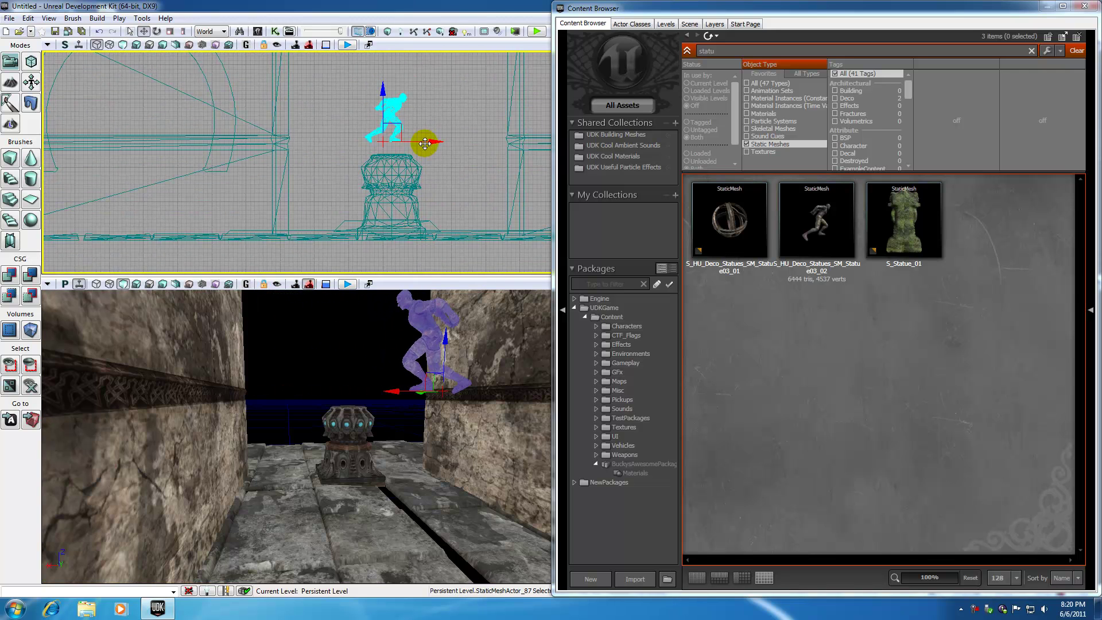
left_click_drag(432, 140, 437, 139)
left_click_drag(395, 94, 388, 95)
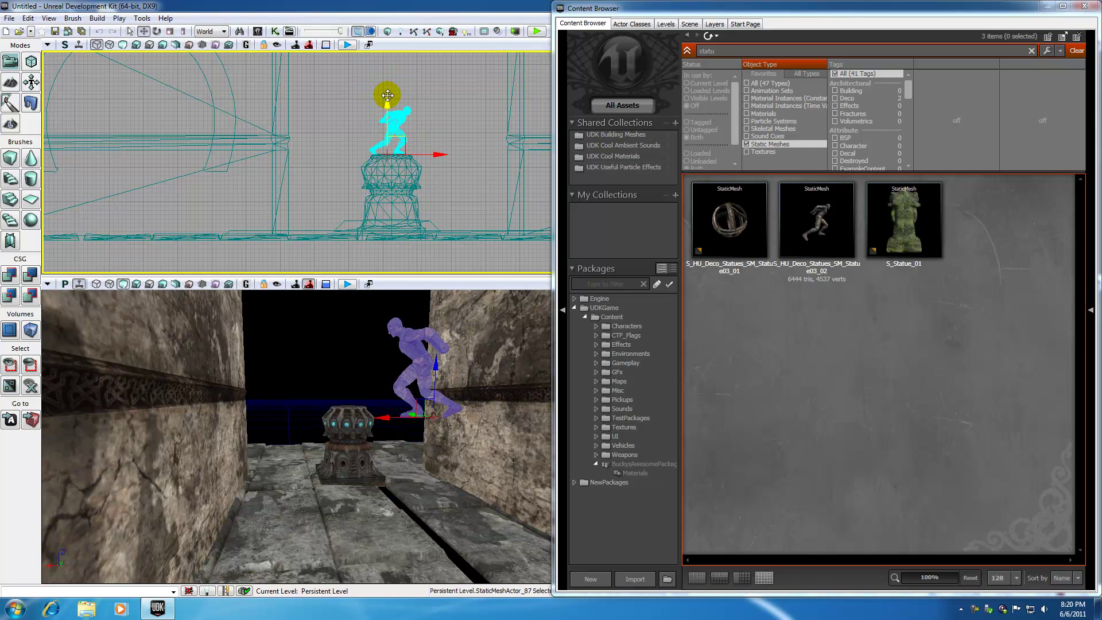
left_click(1084, 6)
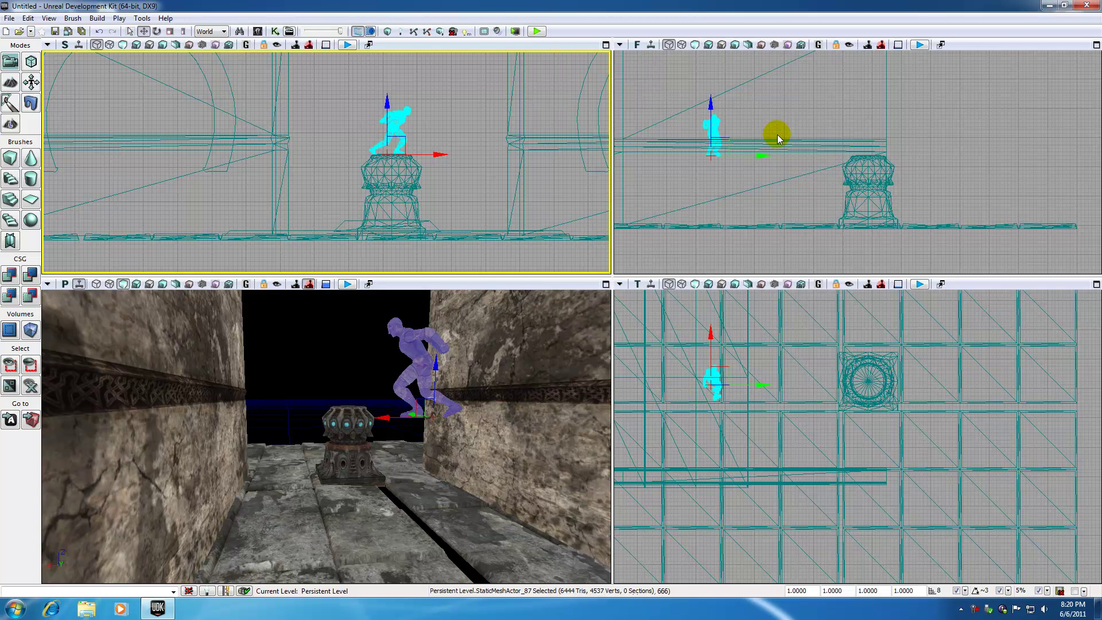
Step: Move the statue along the Y axis so it stands on top of the pillar
left_click_drag(764, 155, 911, 155)
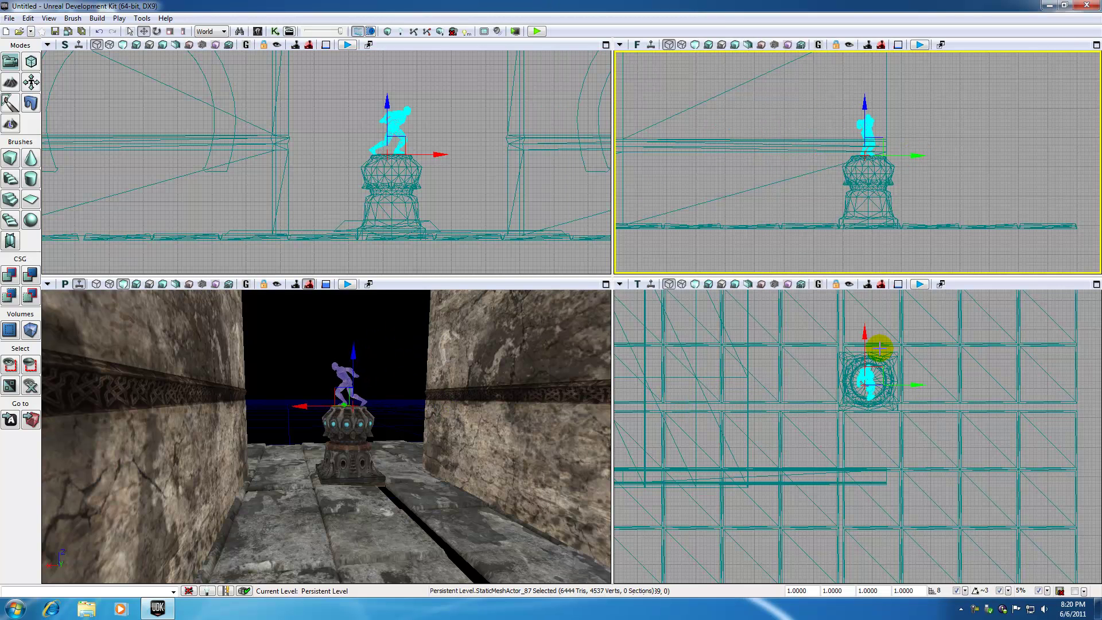
left_click(863, 333)
left_click_drag(395, 406, 400, 367)
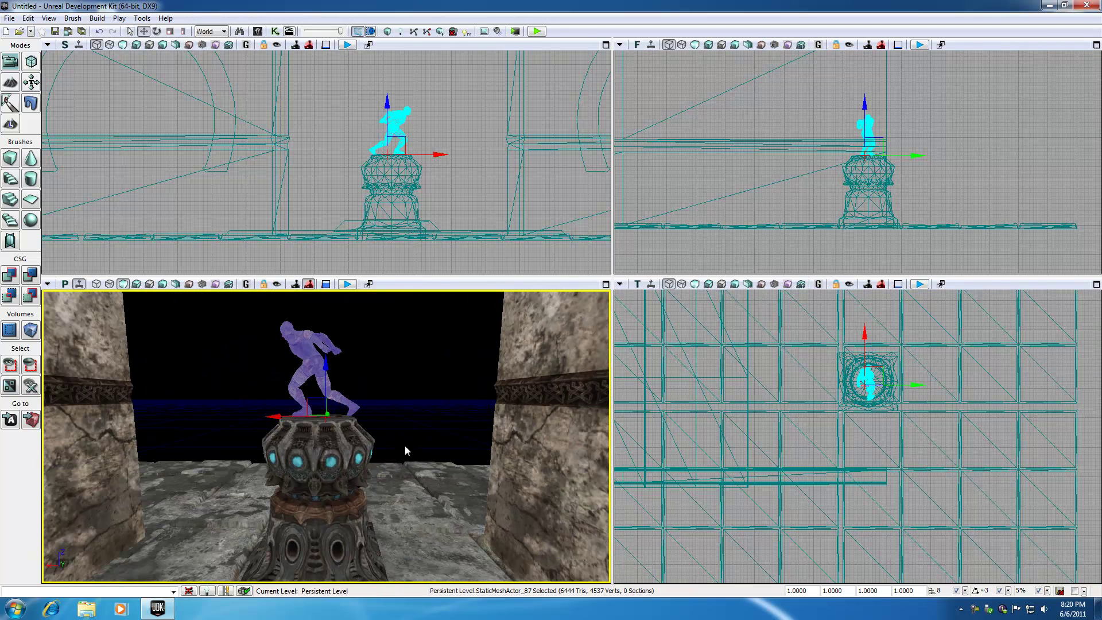
Step: Rotate the statue about the vertical axis so it faces down the passage, and deselect it
left_click(156, 31)
left_click_drag(892, 344, 911, 376)
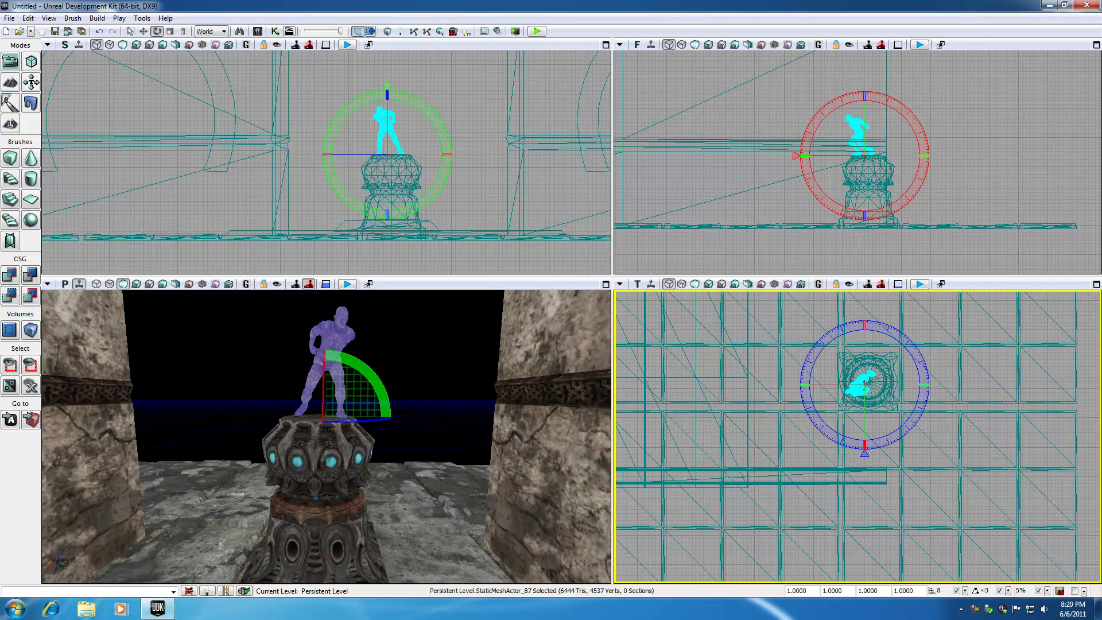
left_click(468, 389)
Step: Examine the tower fronts, floor tiles and walls from outside with the statue framed by the passage
left_click_drag(334, 185, 301, 157)
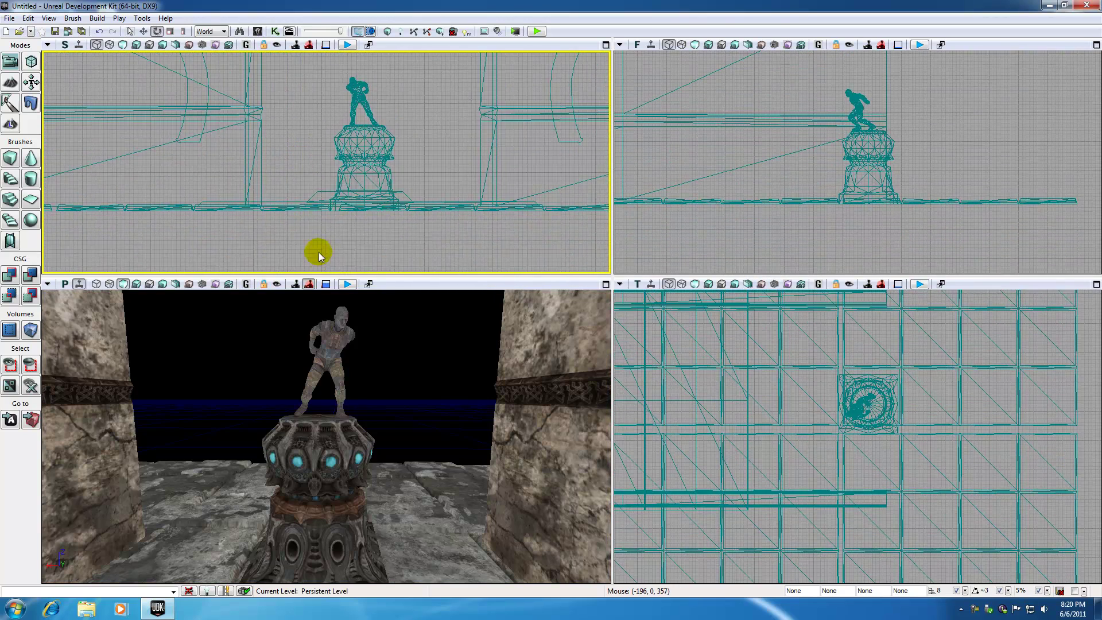
scroll(377, 367, "down", 5)
scroll(377, 367, "up", 4)
mouse_move(377, 366)
left_mouse_down()
mouse_move(380, 344)
mouse_move(396, 342)
mouse_move(392, 381)
mouse_move(384, 343)
mouse_move(384, 409)
mouse_move(367, 402)
mouse_move(365, 367)
mouse_move(371, 431)
mouse_move(350, 457)
mouse_move(382, 425)
mouse_move(353, 398)
mouse_move(351, 414)
mouse_move(379, 357)
mouse_move(374, 376)
mouse_move(381, 369)
left_mouse_up()
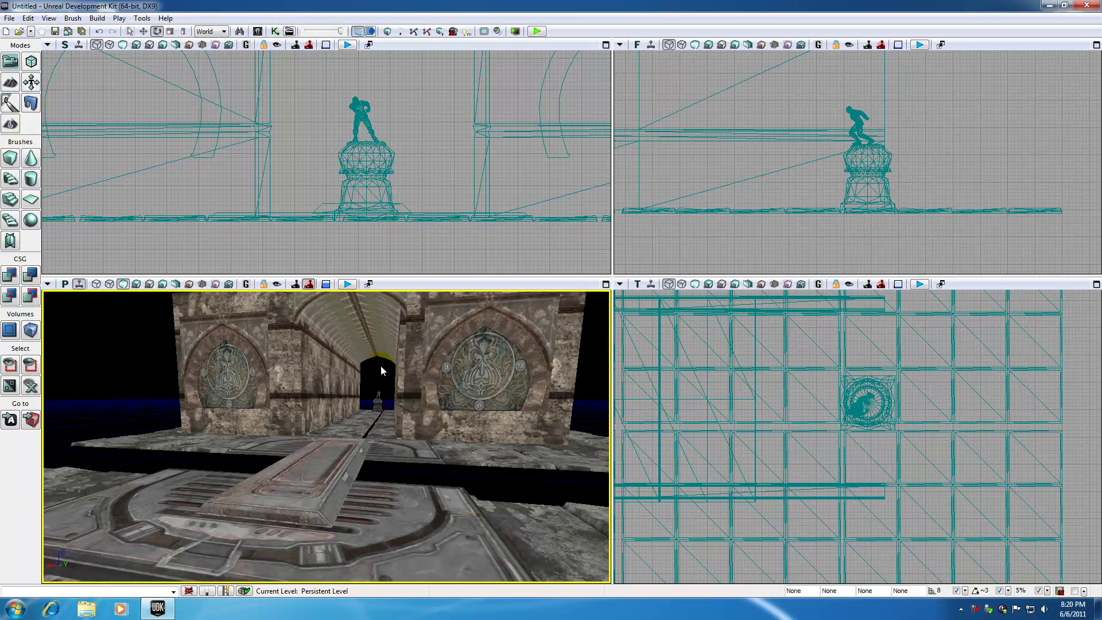
right_click_drag(382, 368, 379, 358)
left_click_drag(344, 426, 381, 359)
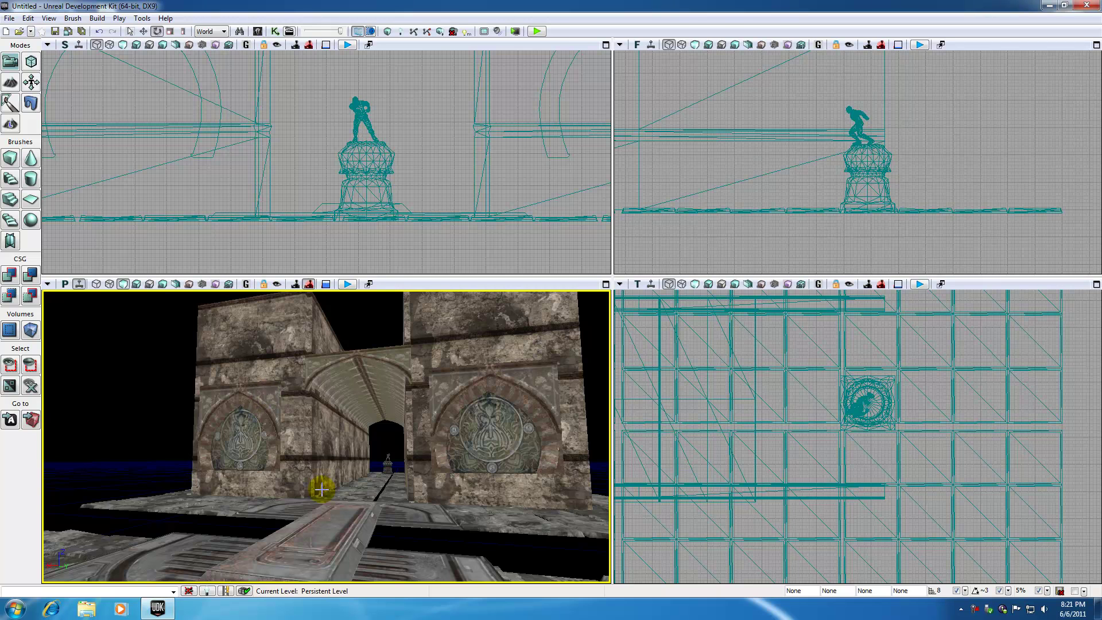
left_click(526, 518)
left_click(213, 500)
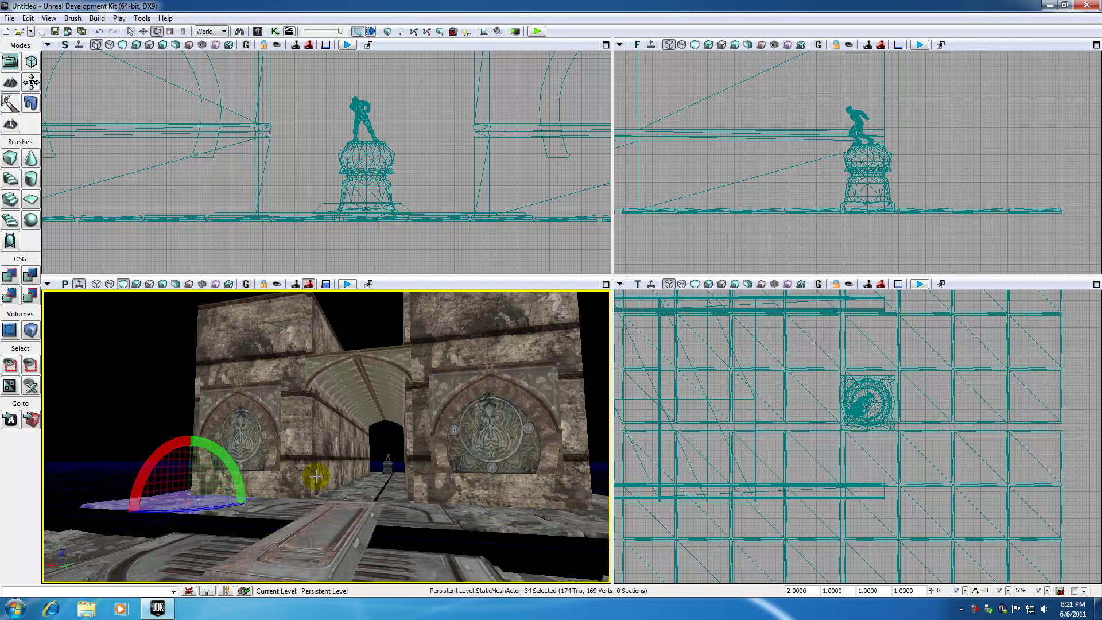
right_click_drag(485, 356, 487, 356)
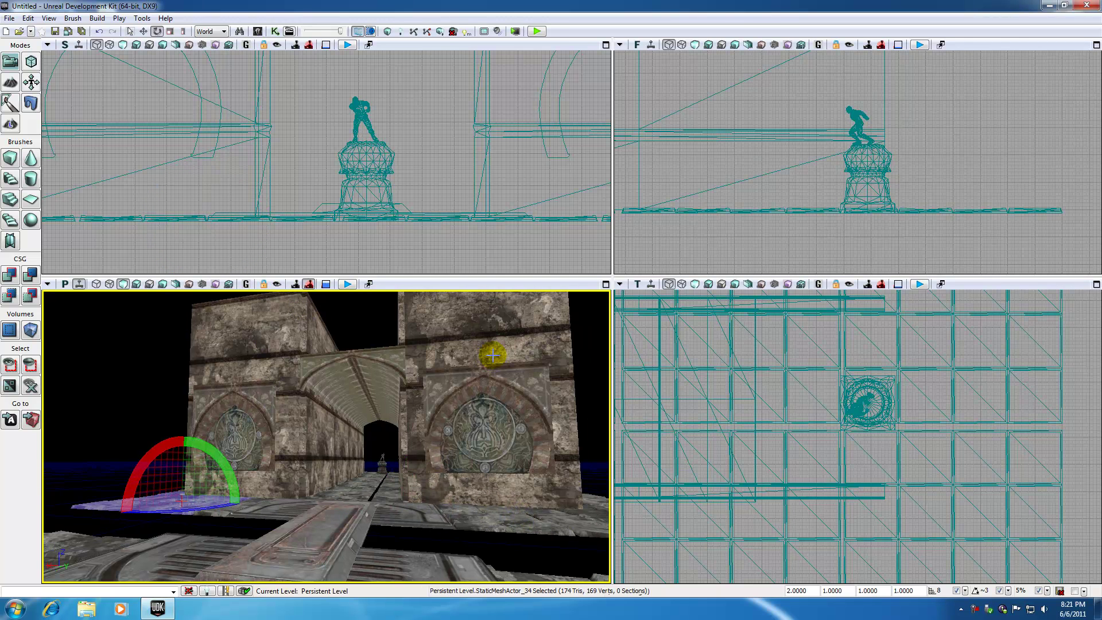
left_click(493, 356)
Step: Examine the vaulted passage from inside, from its side walls to the statue at the far end
left_click_drag(372, 446, 393, 339)
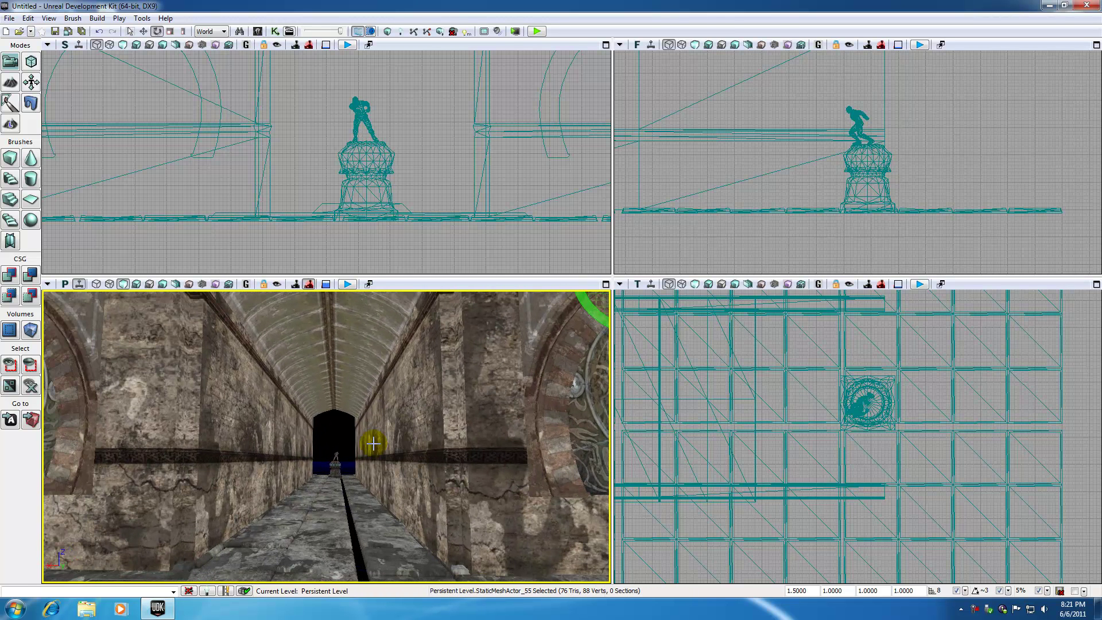
left_click_drag(330, 439, 199, 407)
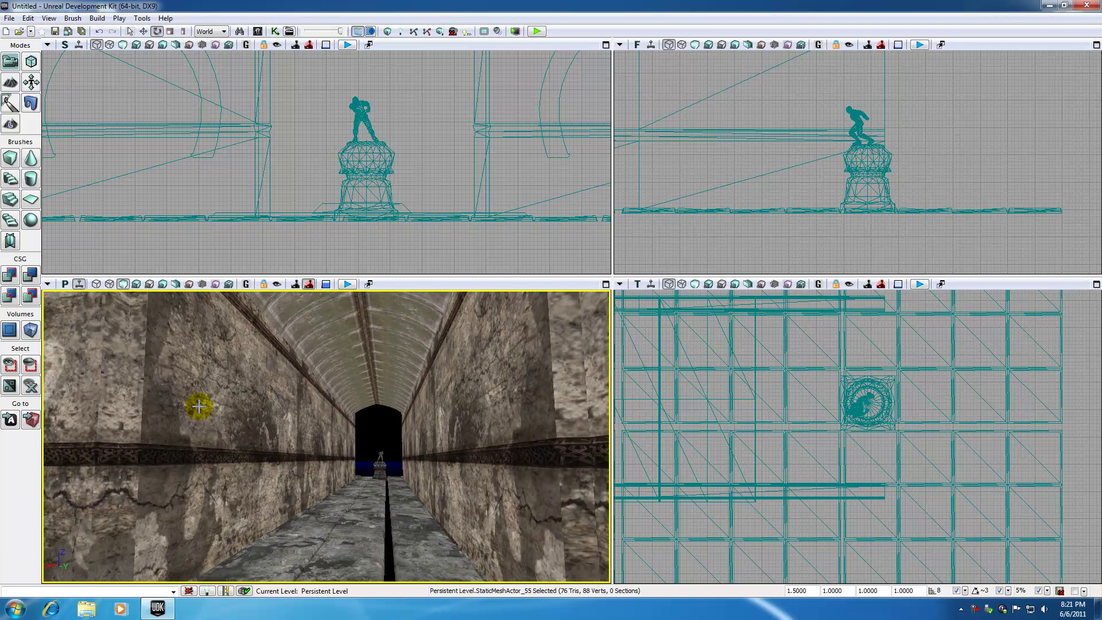
left_click(199, 407)
left_click(315, 411)
left_click(344, 428)
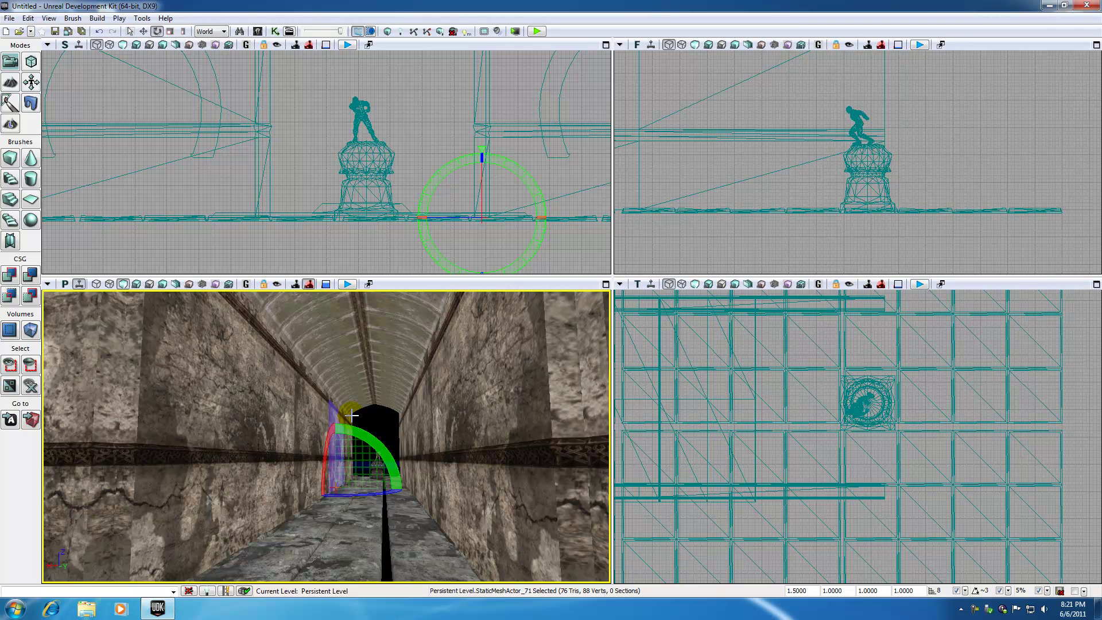
left_click(379, 423)
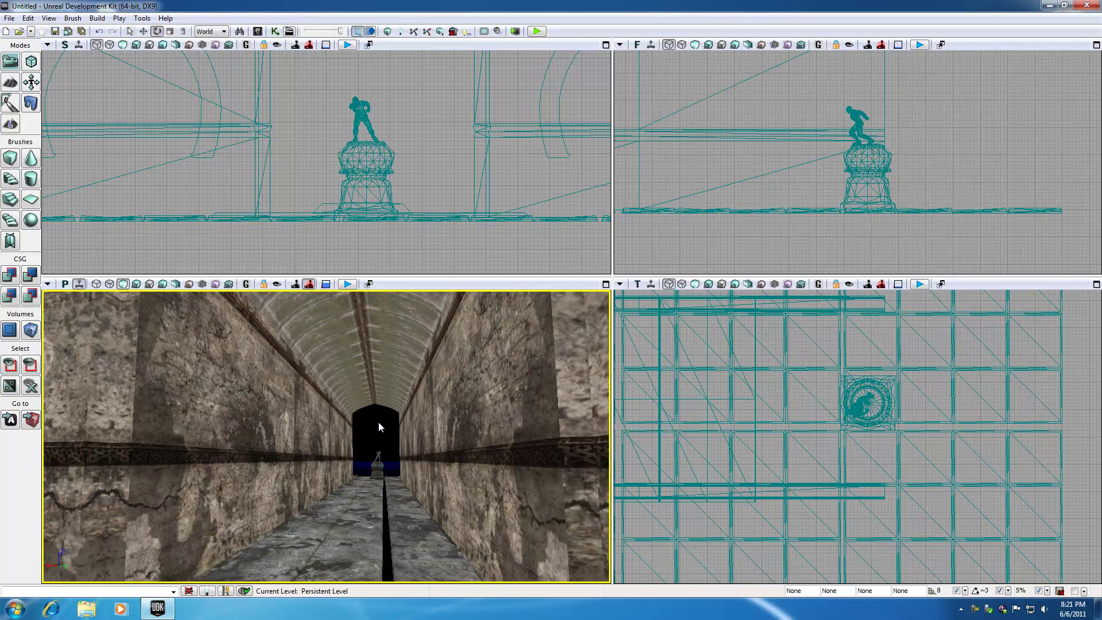
mouse_move(380, 438)
left_mouse_down()
mouse_move(367, 410)
mouse_move(374, 359)
mouse_move(379, 441)
left_mouse_up()
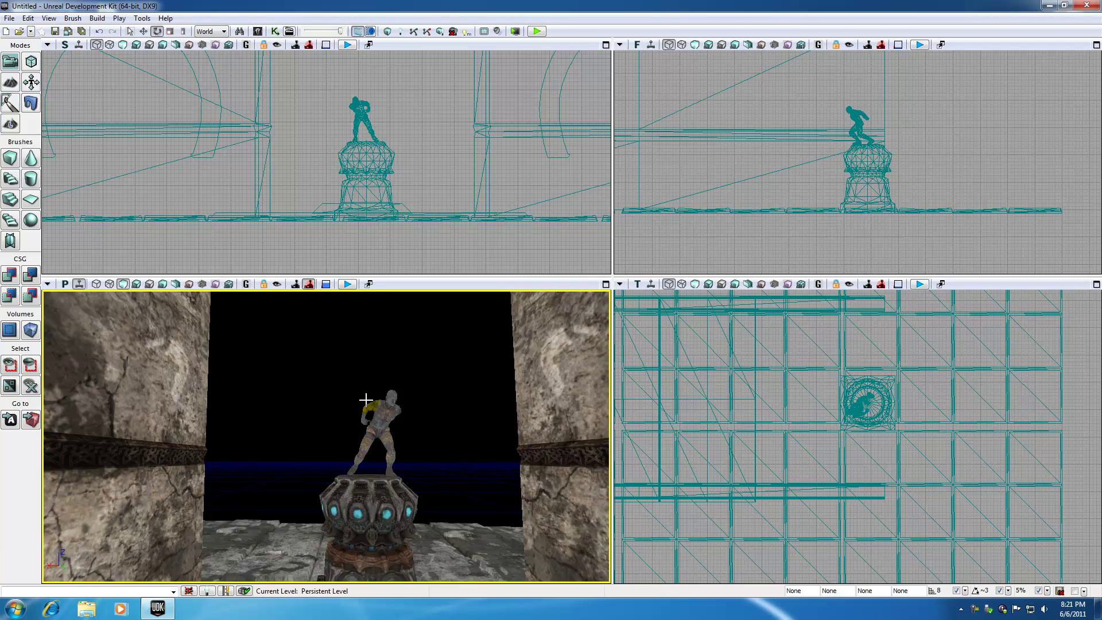